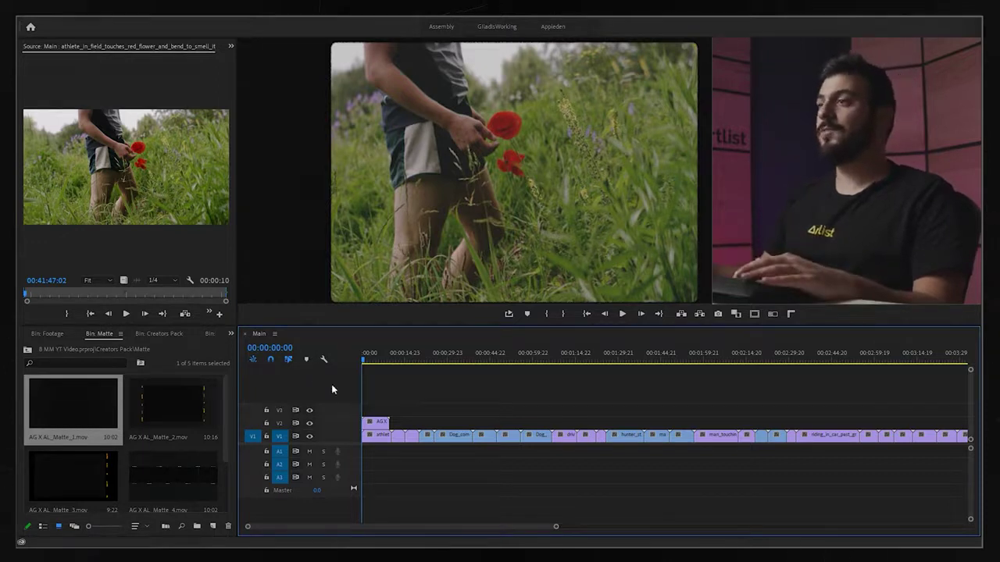
Move the AG X AL_Matte_1.mov overlay on V2 from the sequence start to above the cattle herding clip around 00:01:43:04
key(equal)
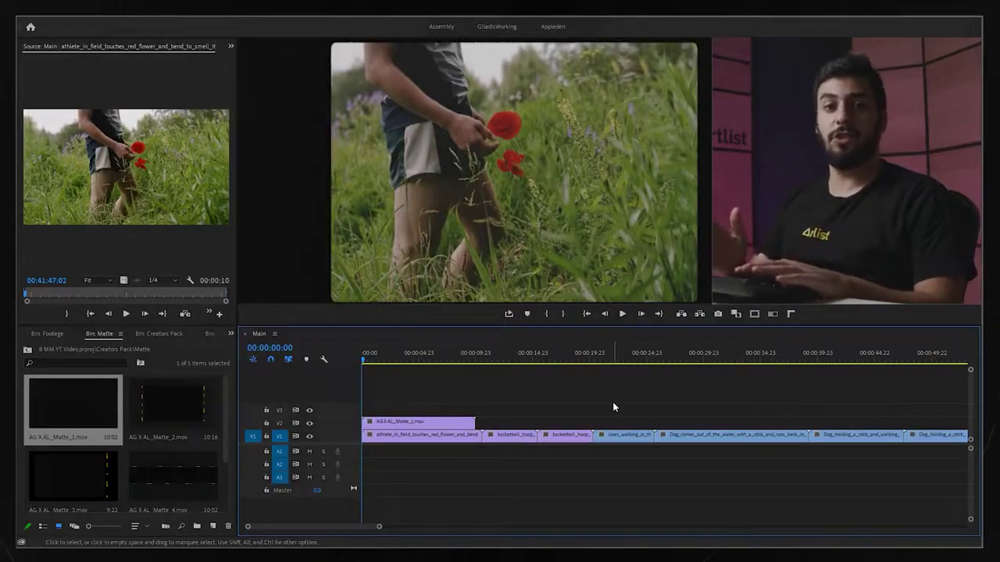
key(minus)
key(minus)
drag(539, 360, 656, 377)
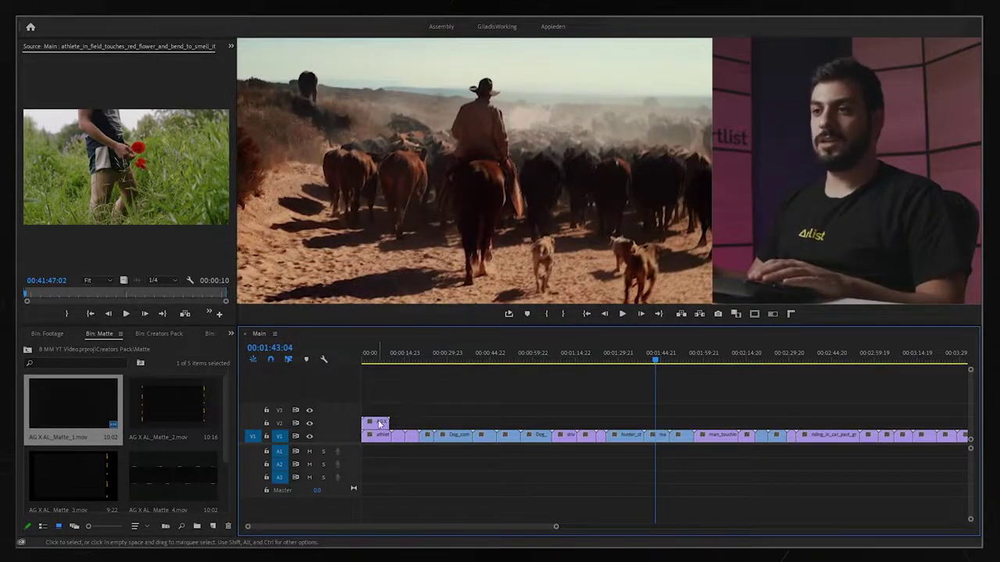
drag(381, 424, 659, 423)
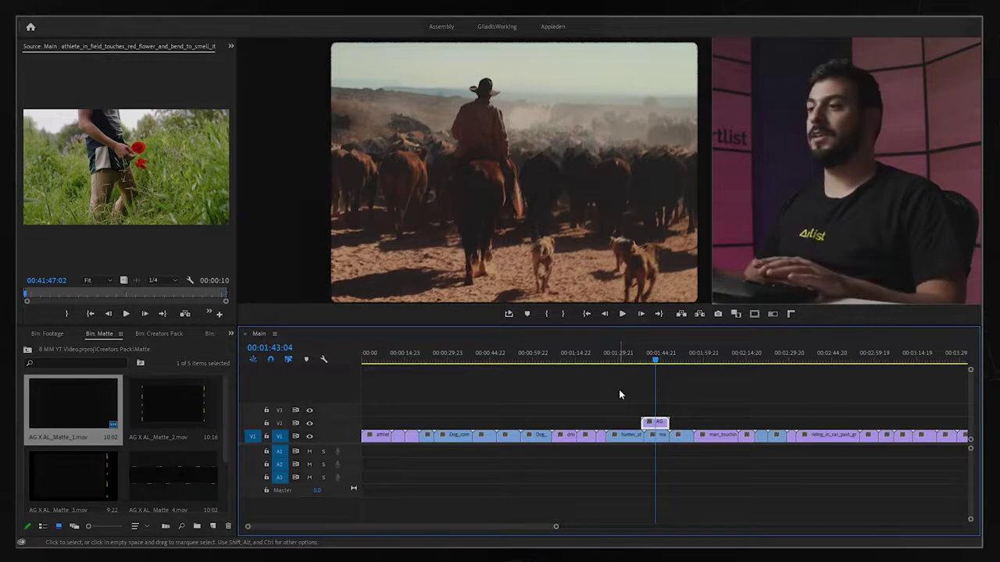
Open the grain bin in Creators Pack and place AG X AL_Grain_01.mp4 on V3 above the matte over the cattle herding clip
click(158, 333)
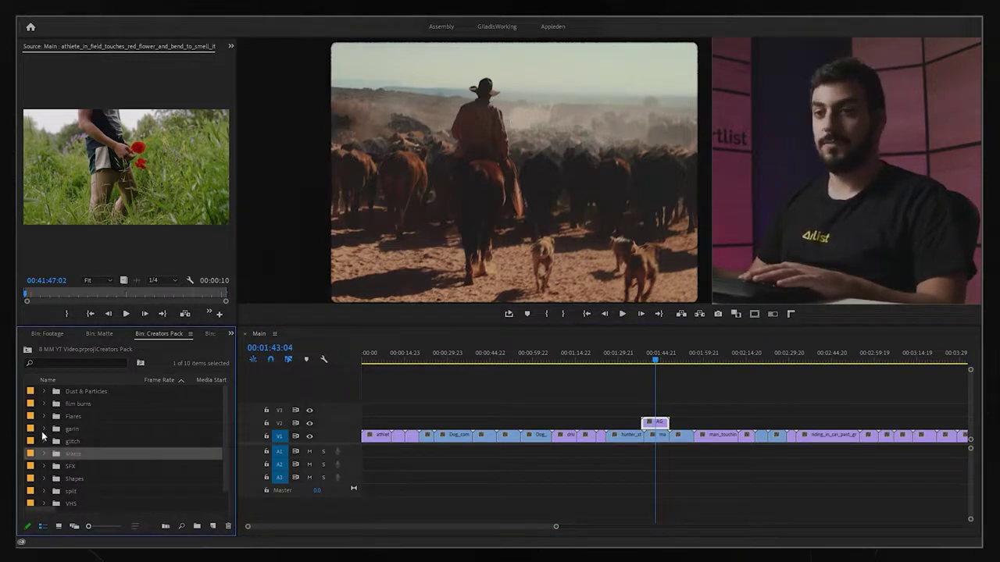
click(43, 429)
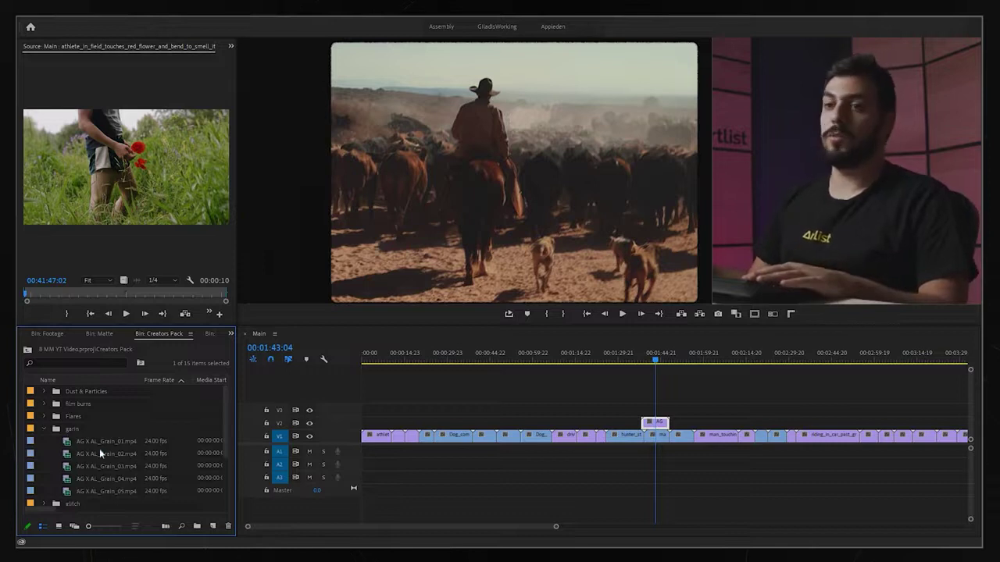
double_click(101, 444)
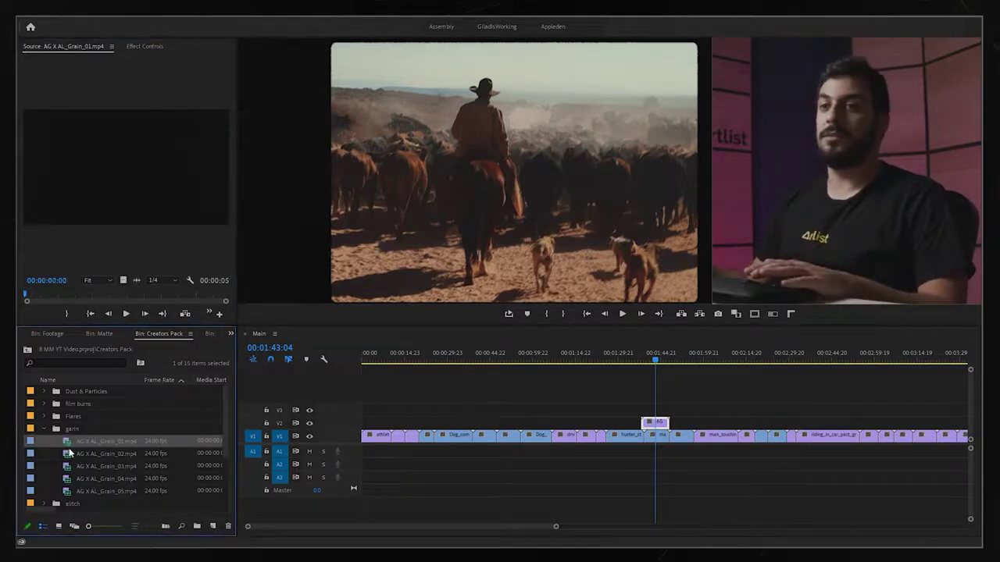
drag(69, 443, 655, 410)
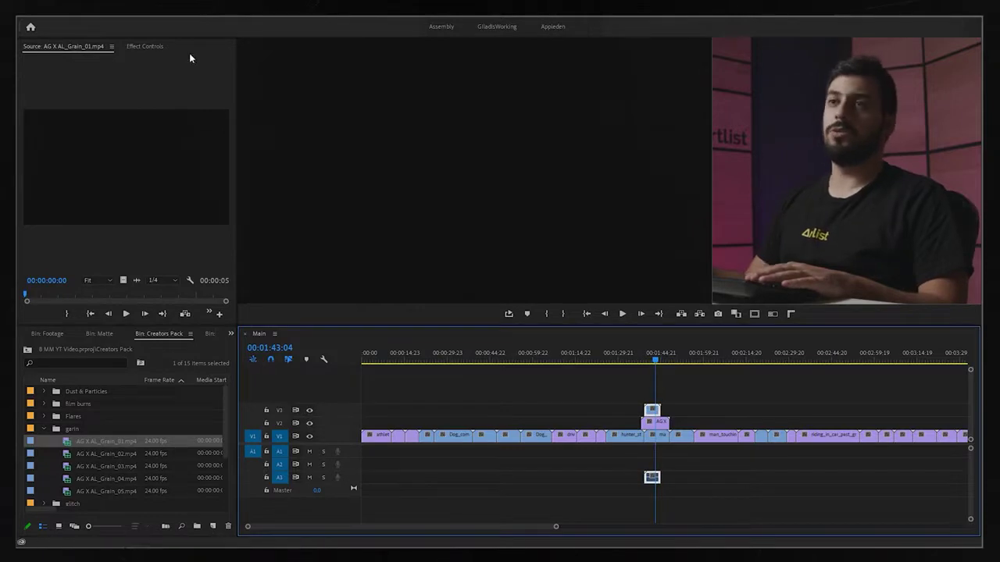
Set the blend mode of the grain clip on V3 to Lighten
click(145, 47)
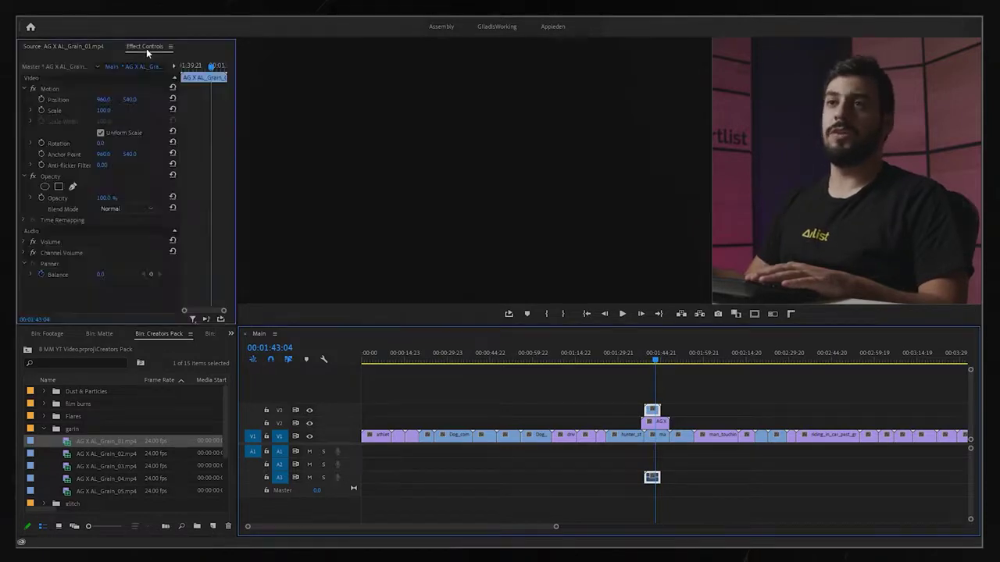
click(126, 208)
click(127, 208)
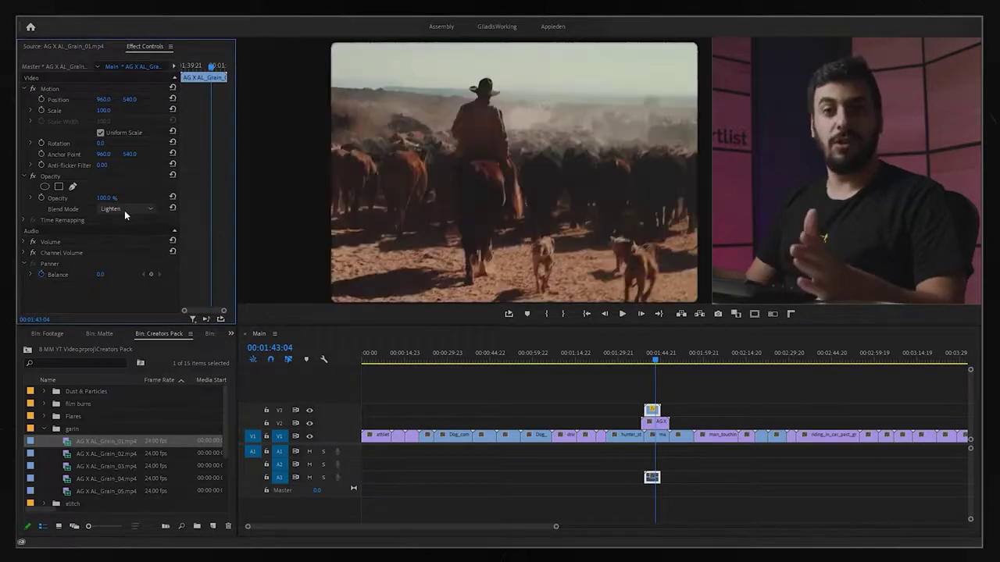
Try the Linear Dodge (Add) and Screen blend modes on the grain clip, and return it to Lighten
click(124, 210)
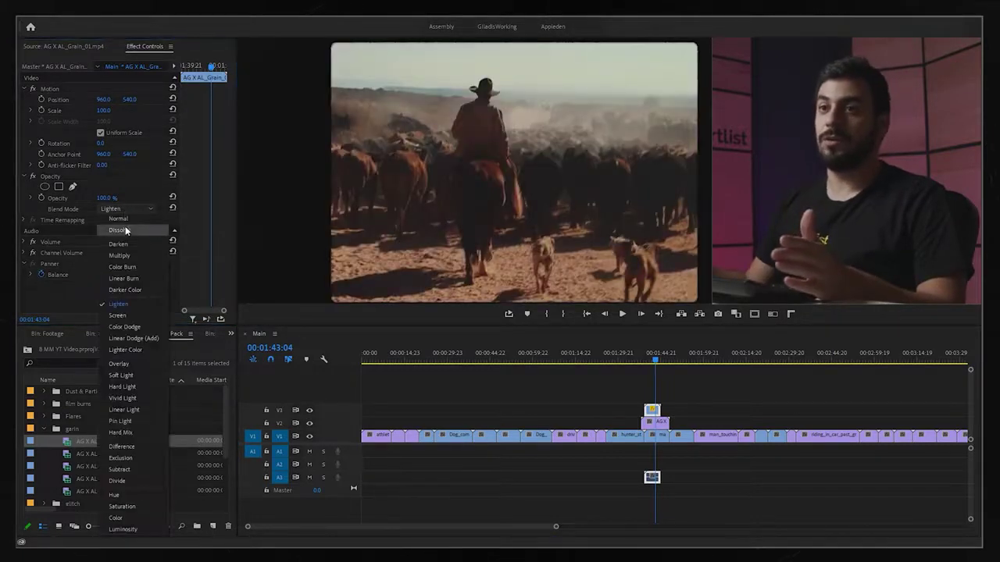
click(143, 337)
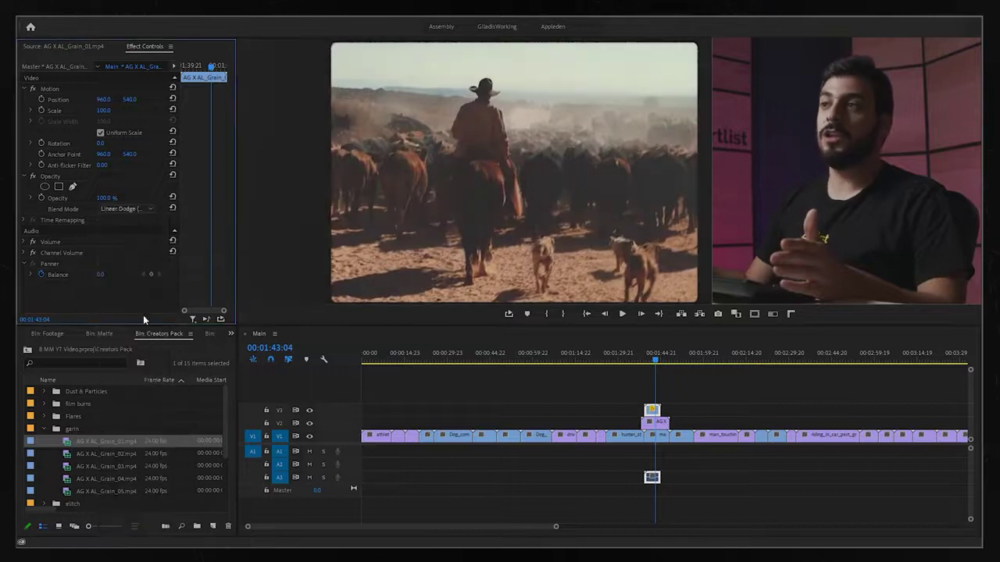
click(125, 209)
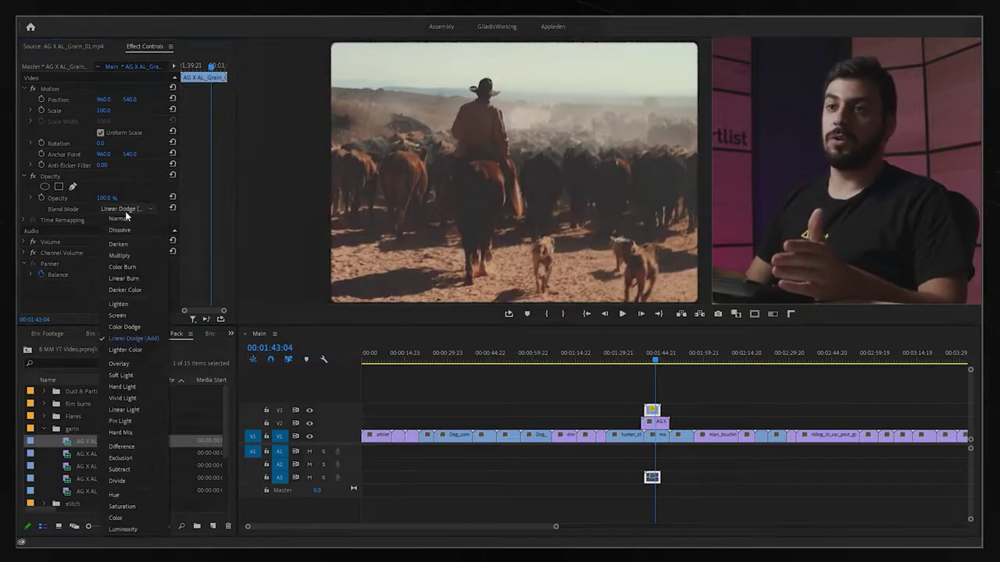
click(128, 316)
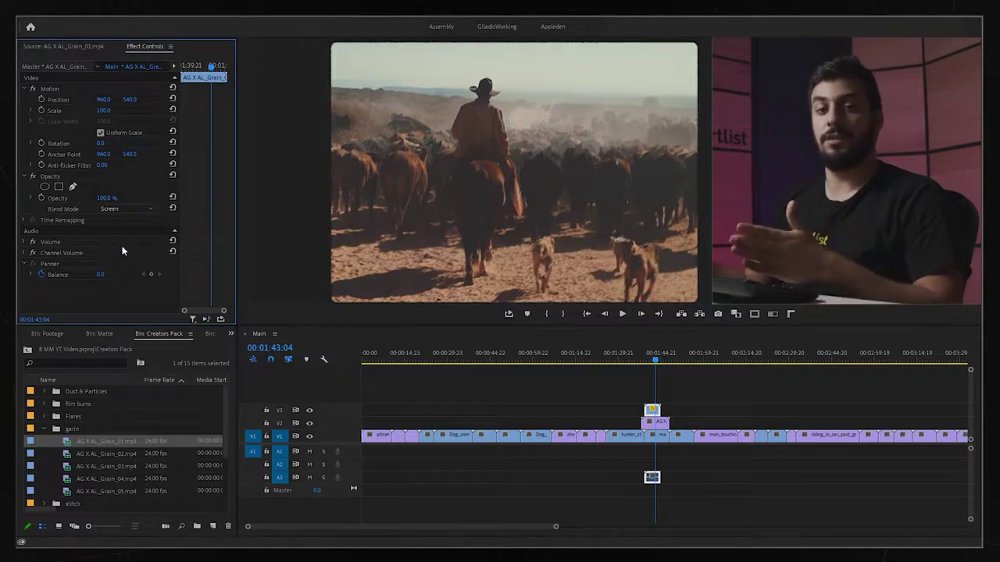
click(120, 210)
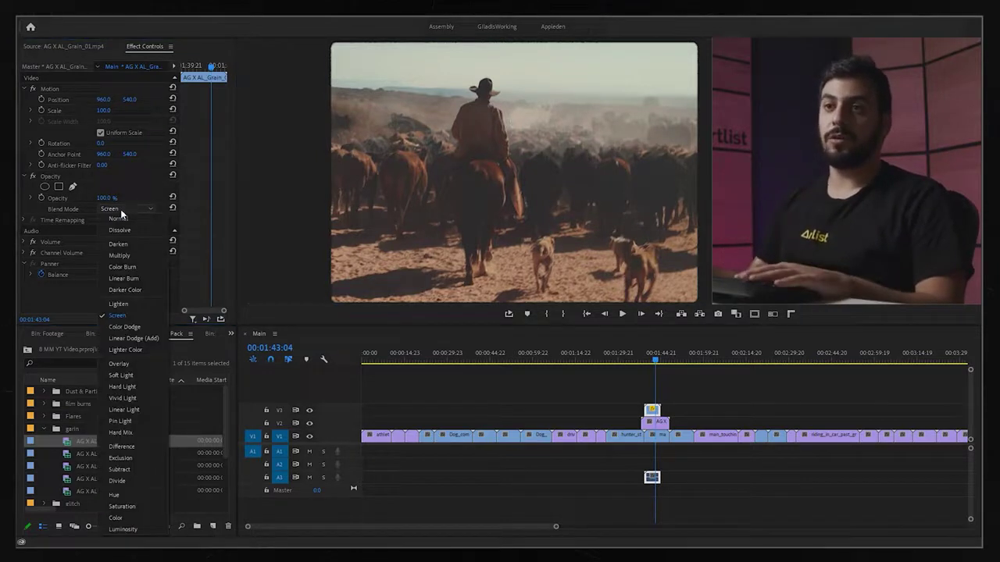
click(118, 304)
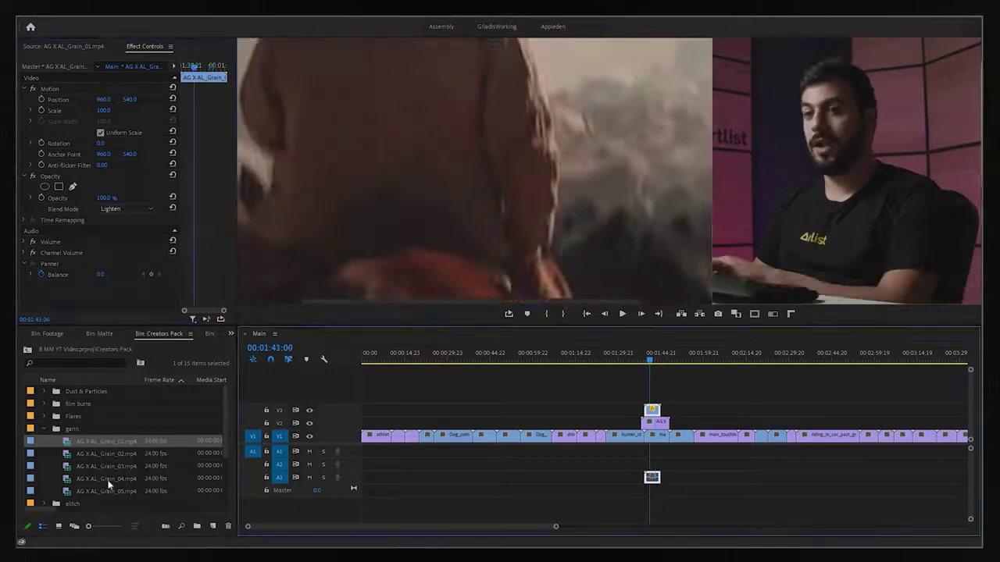
Replace the grain clip on V3 with AG X AL_Grain_02.mp4 and inspect the texture at 200% preview zoom
drag(87, 453, 651, 412)
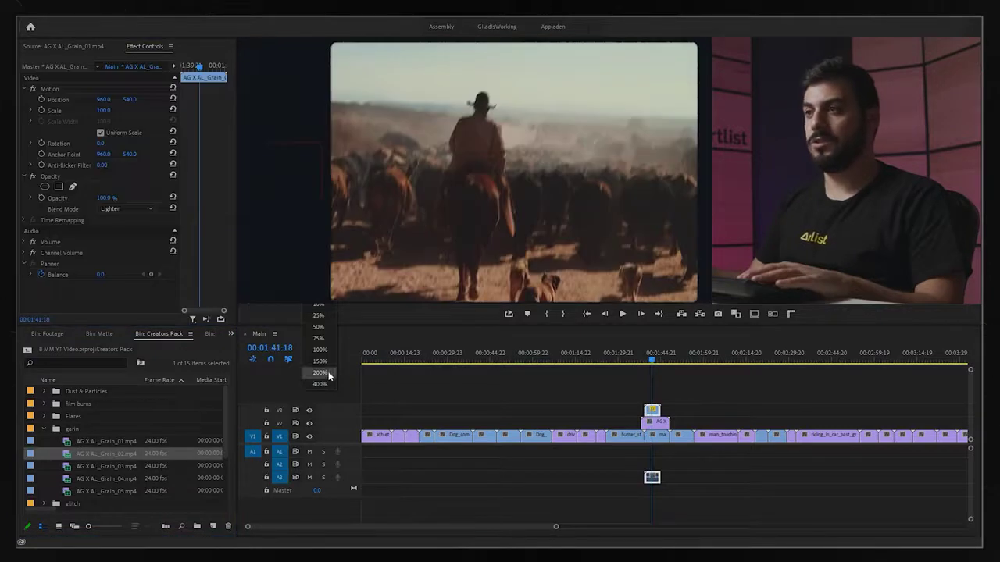
click(327, 373)
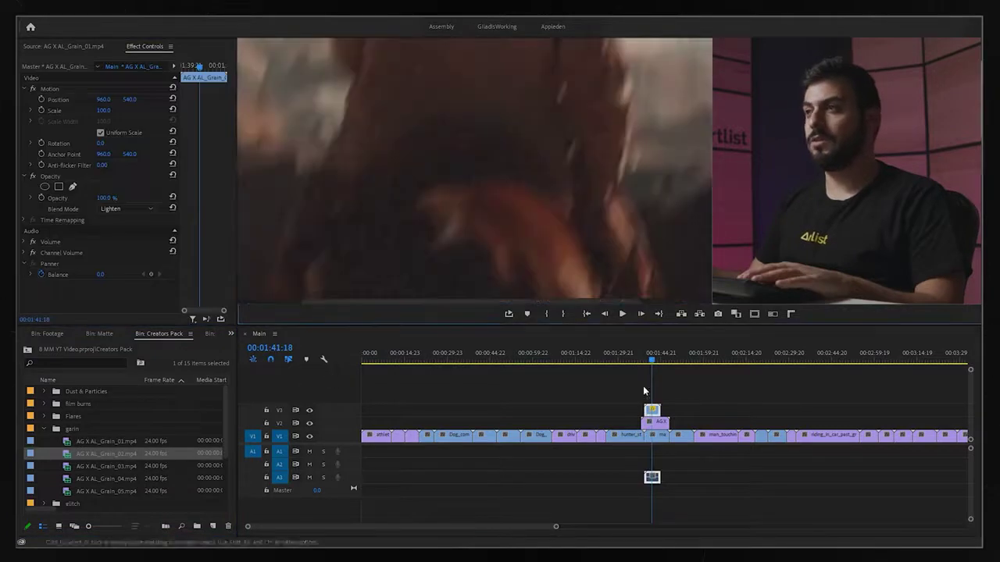
click(311, 424)
click(311, 424)
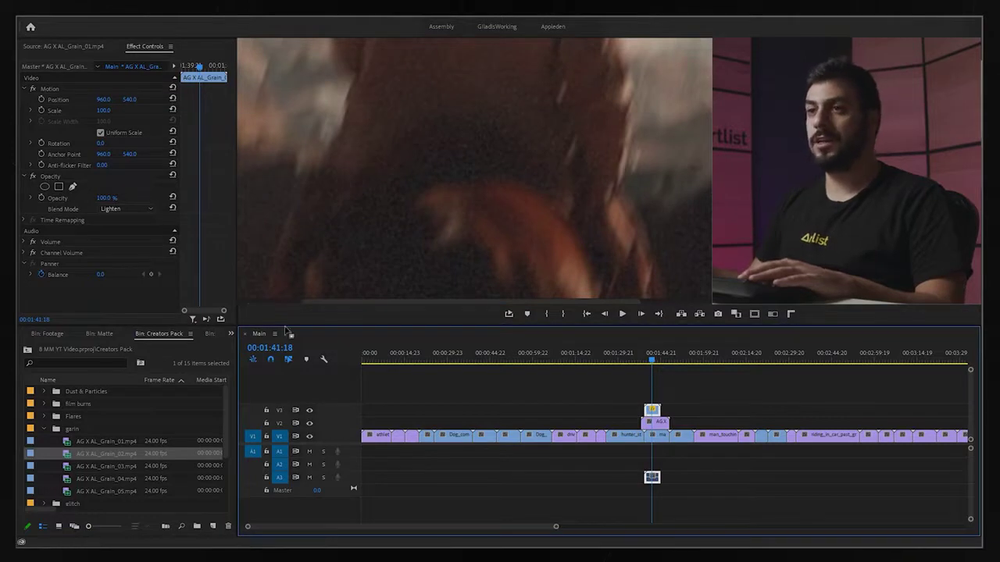
click(318, 282)
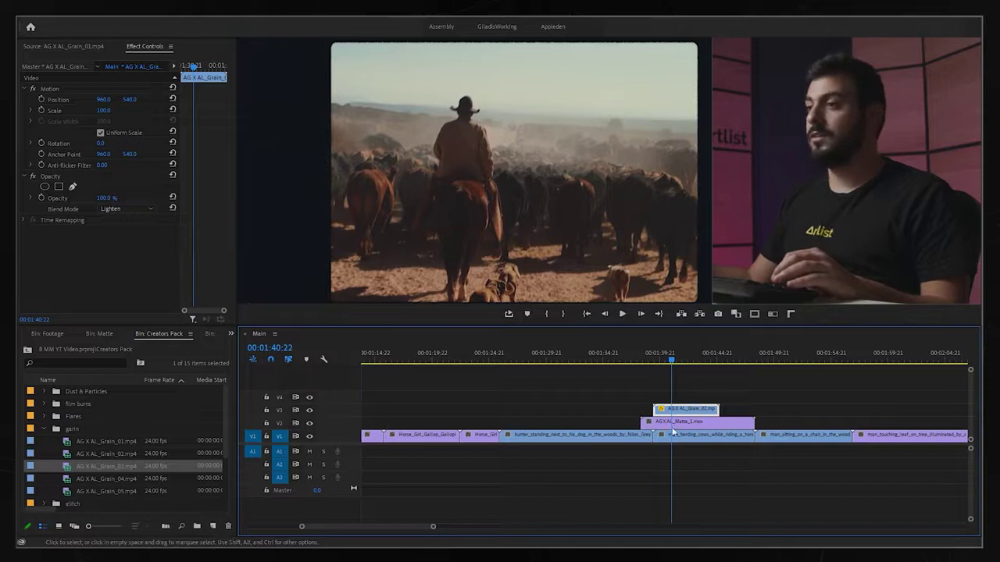
Duplicate the grain clip onto V4 and set the copy's scale to 169
drag(681, 415, 681, 406)
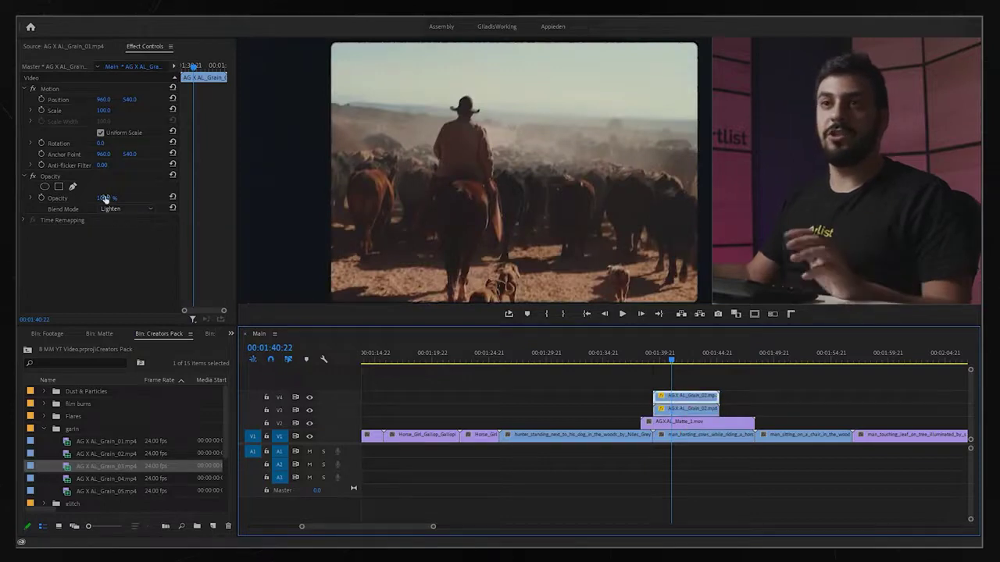
drag(103, 110, 121, 110)
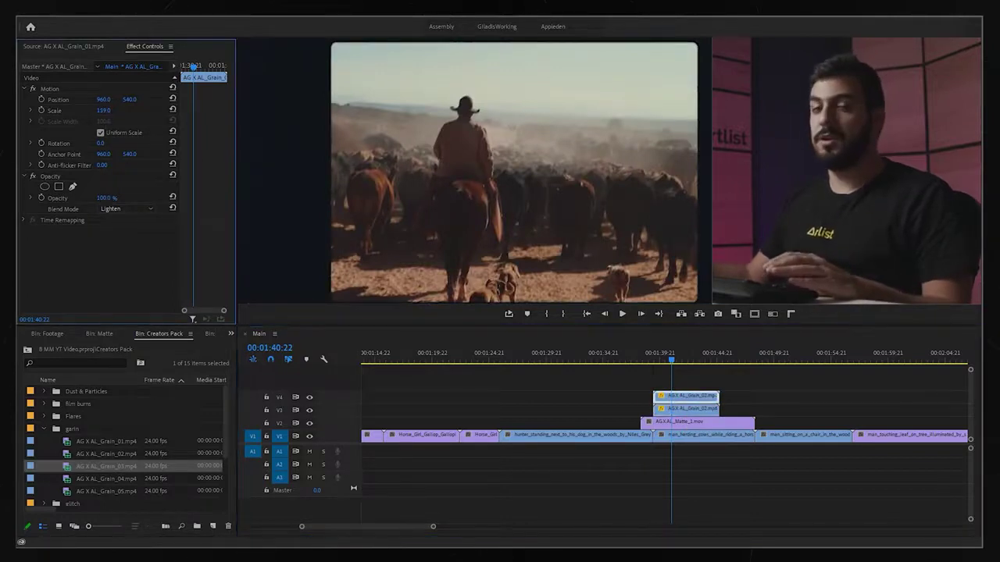
click(127, 209)
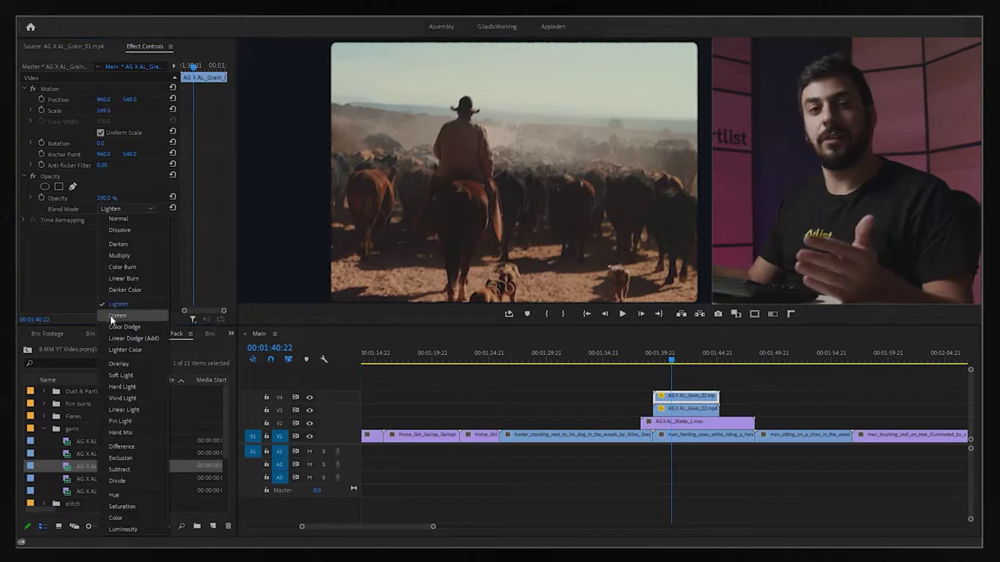
click(68, 248)
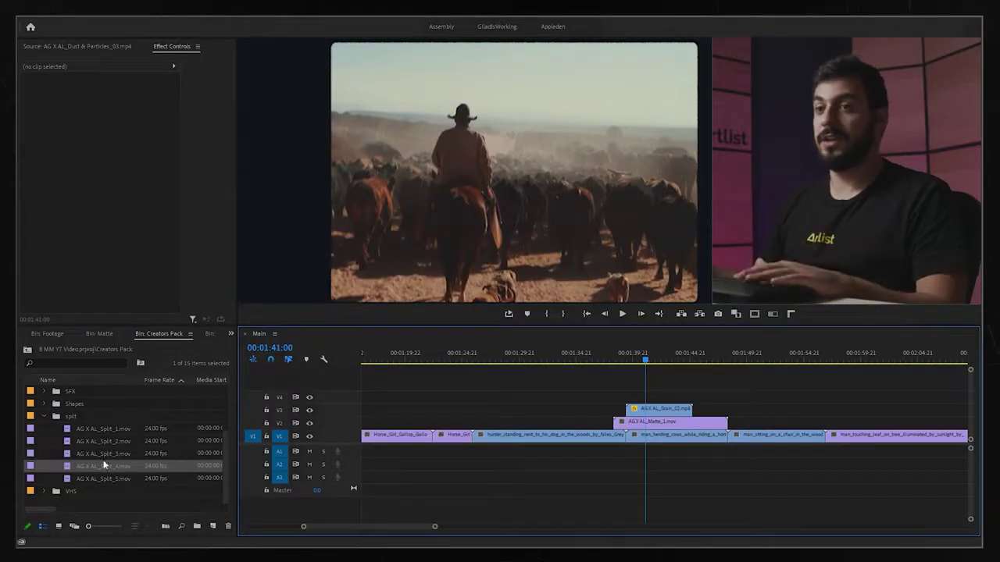
Try the AG X AL_Split_1.mov and AG X AL_Split_4.mov overlays on V2 above the horse clips and remove both
drag(98, 429, 456, 415)
click(477, 355)
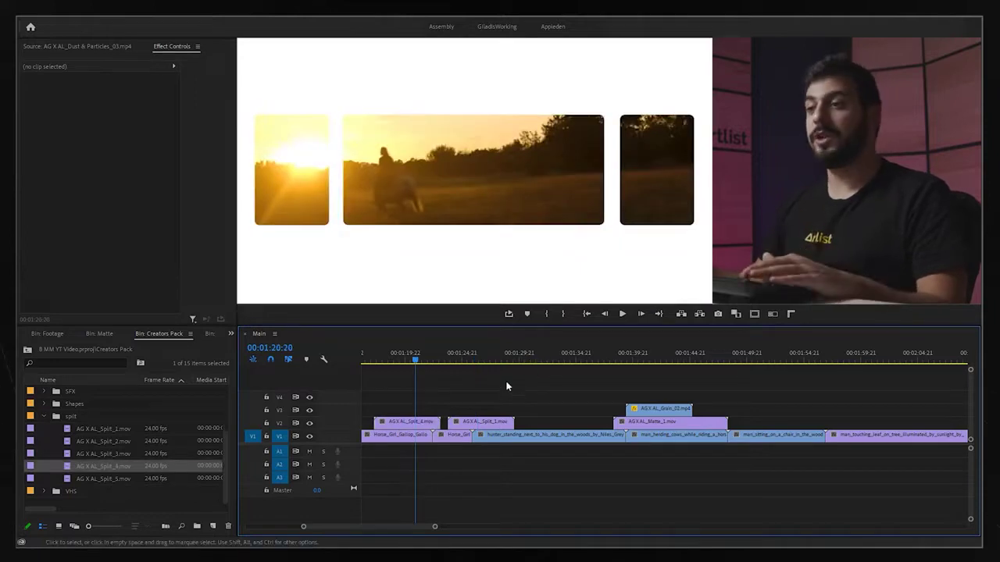
drag(488, 402, 428, 426)
key(Delete)
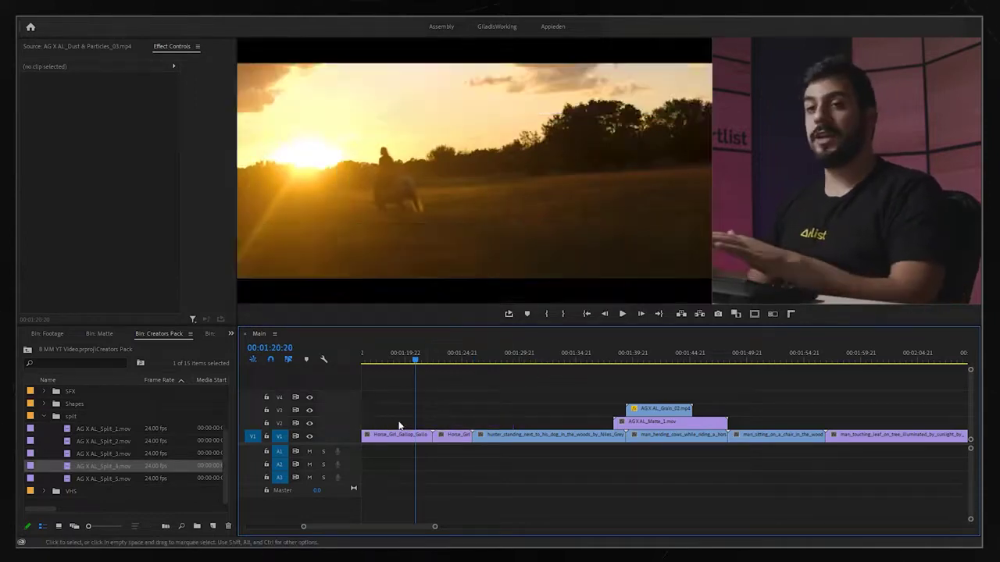
click(45, 418)
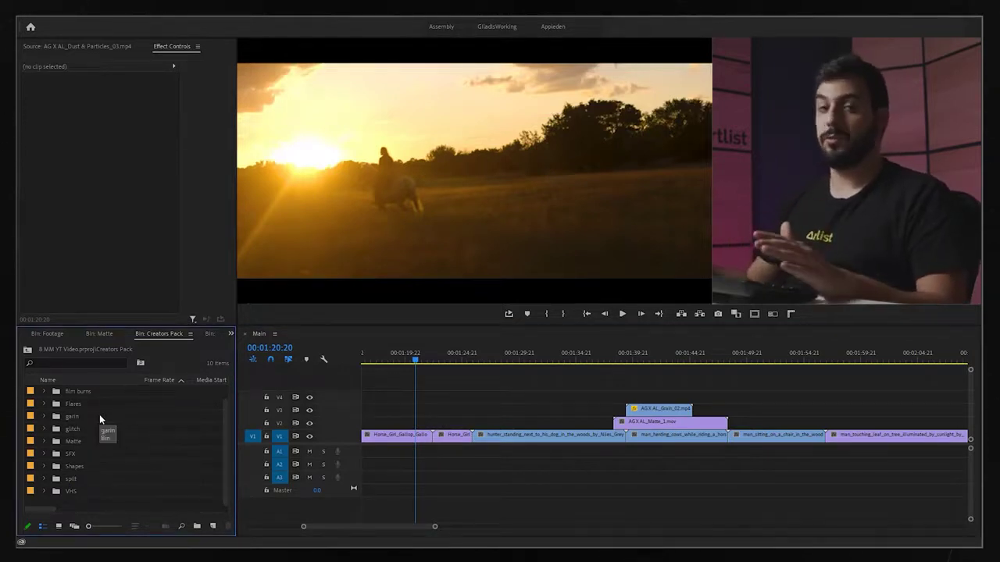
Preview the clips AG X AL_film burns_01 to AG X AL_film burns_04 from the film burns bin
click(646, 358)
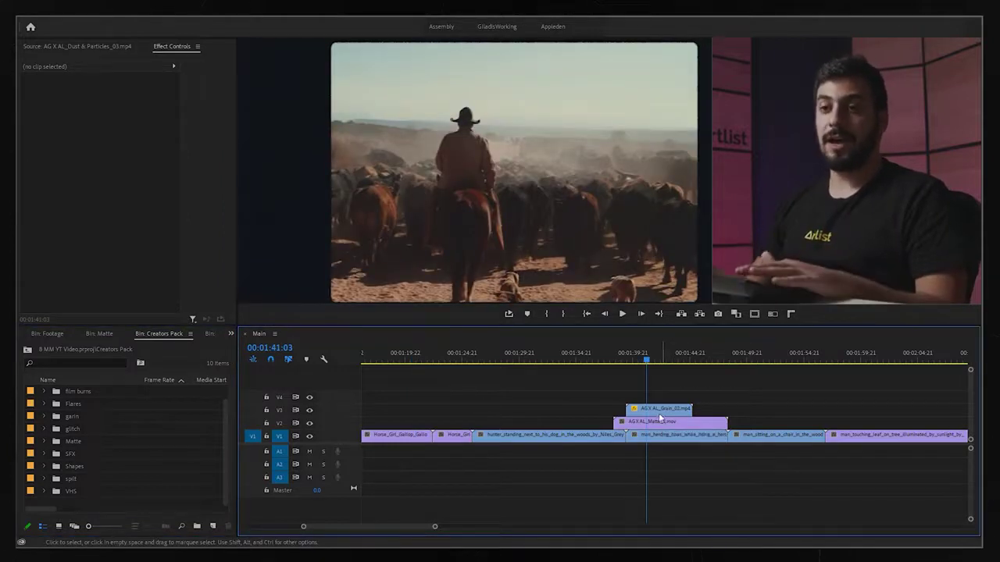
click(93, 393)
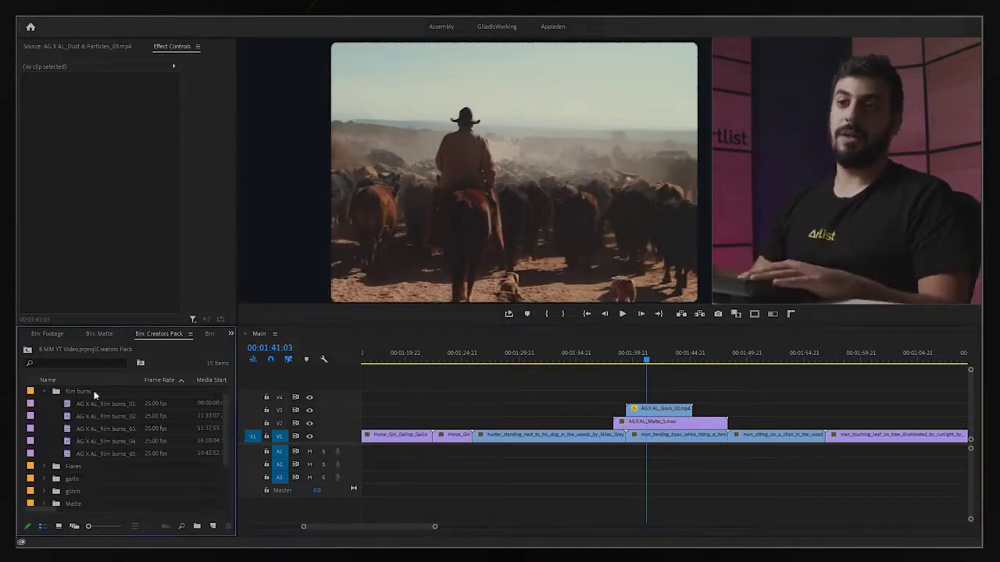
double_click(70, 407)
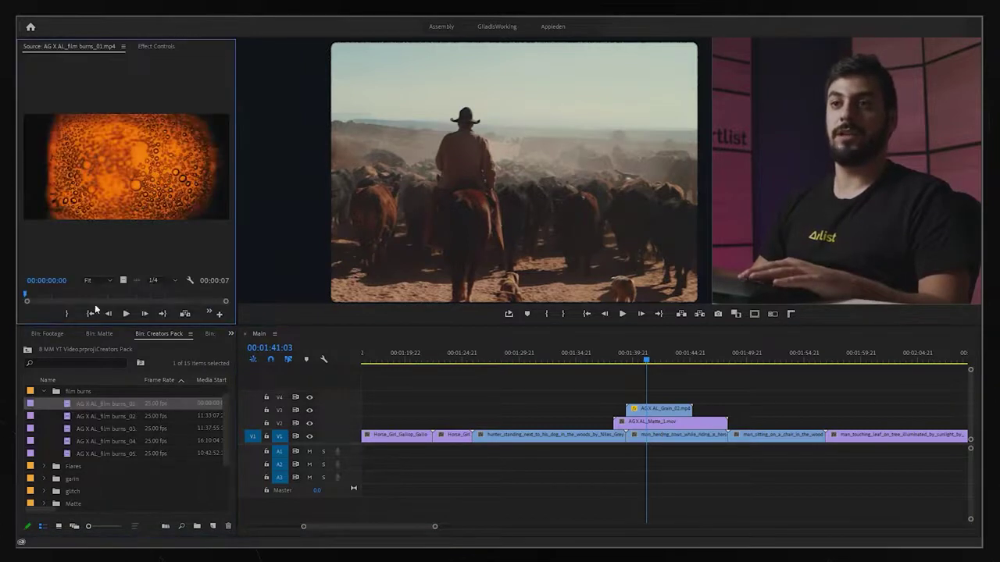
key(space)
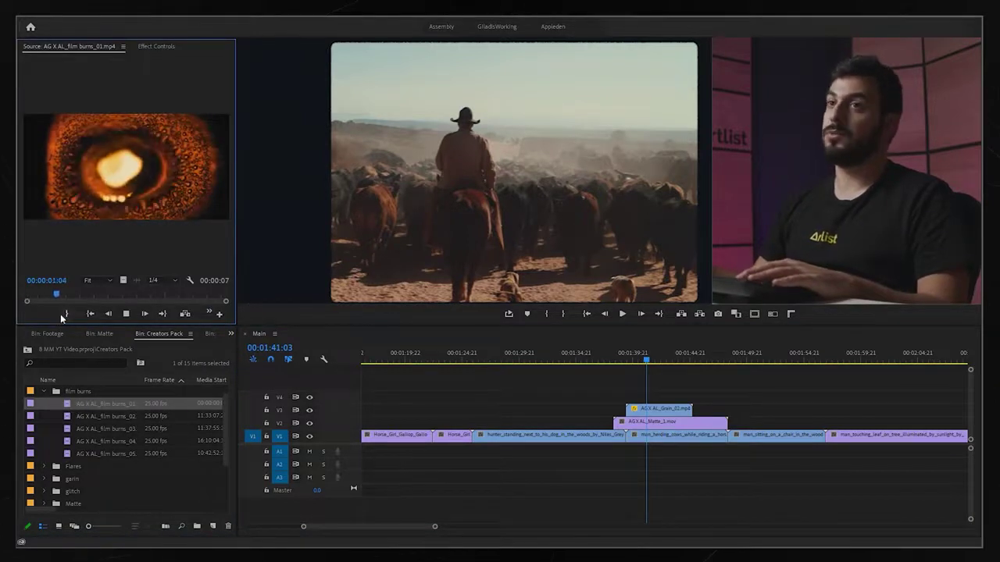
double_click(68, 416)
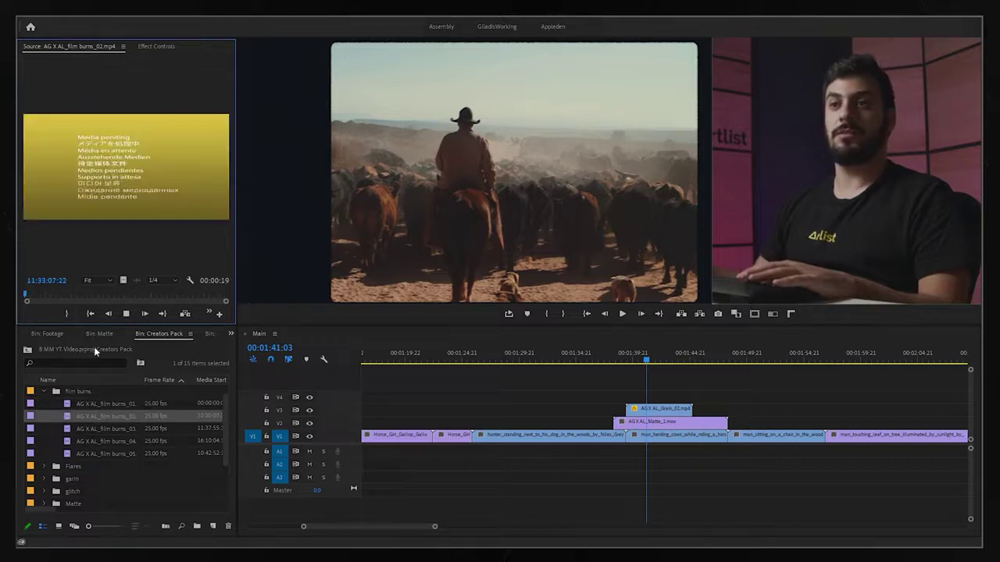
key(space)
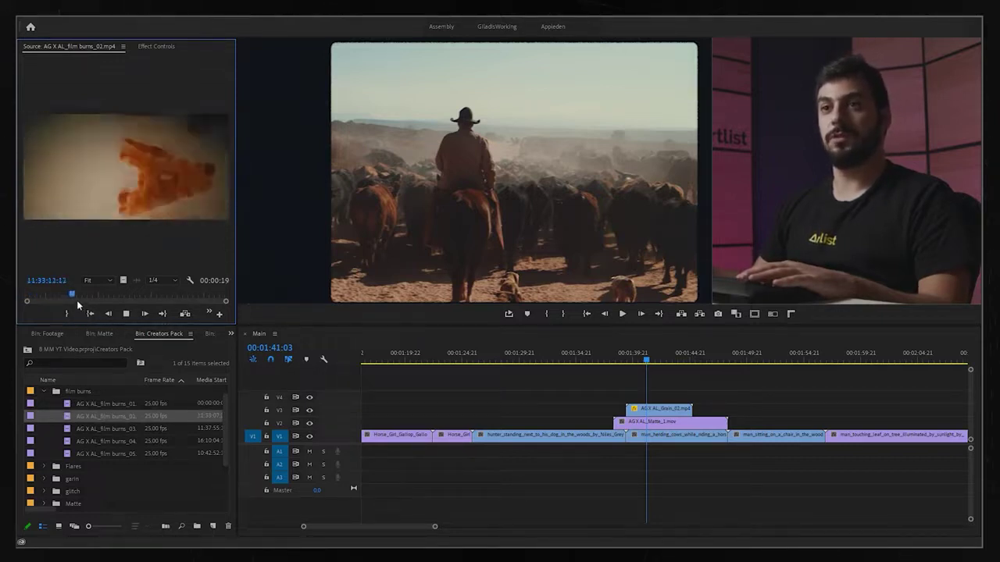
key(Down)
mouse_move(70, 298)
mouse_down()
mouse_move(183, 301)
mouse_move(166, 302)
mouse_up()
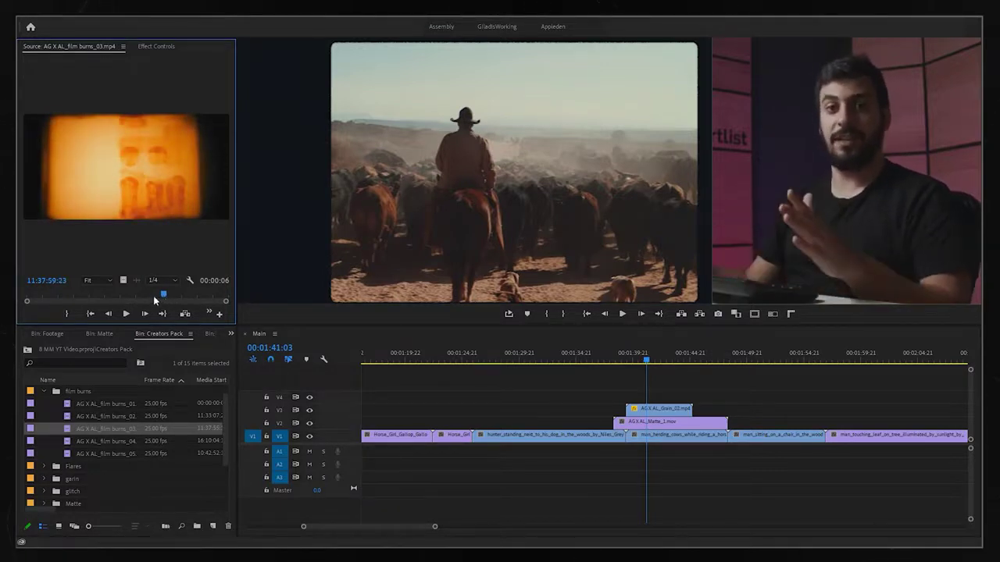
double_click(105, 441)
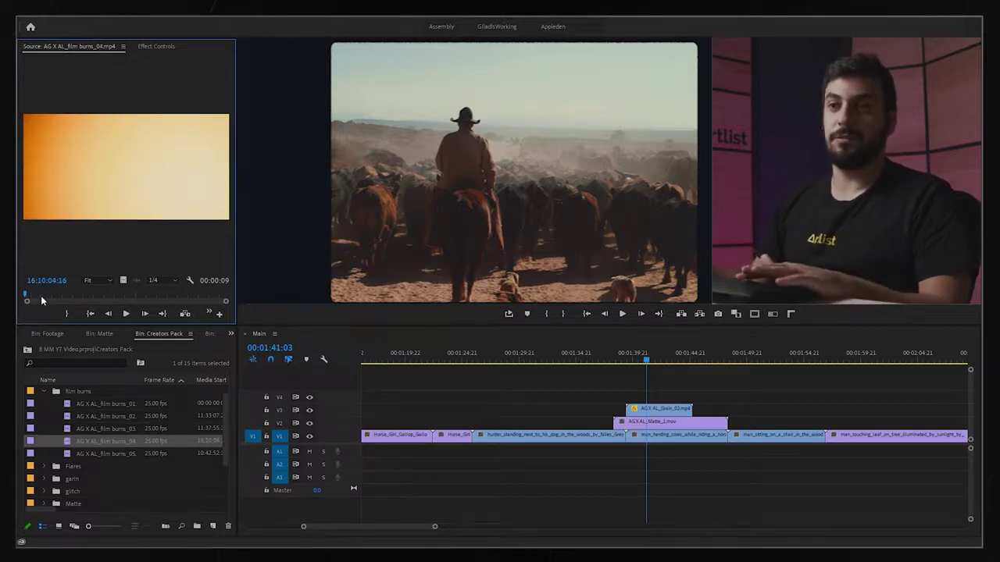
drag(147, 296, 167, 297)
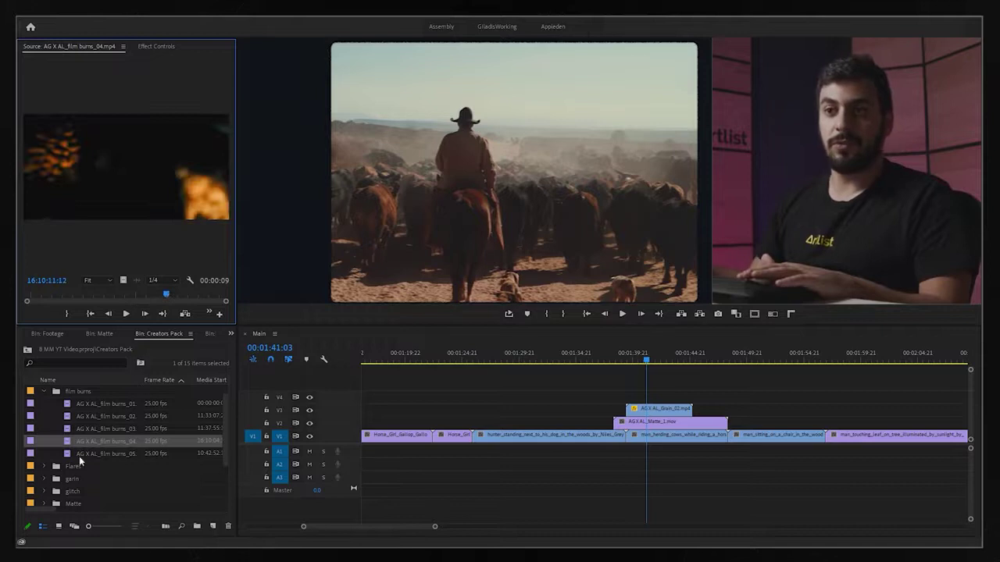
Place AG X AL_film burns_03.mp4 on V4 above the grain clip and try the Multiply, Color Burn and Linear Burn blend modes
drag(67, 432, 636, 397)
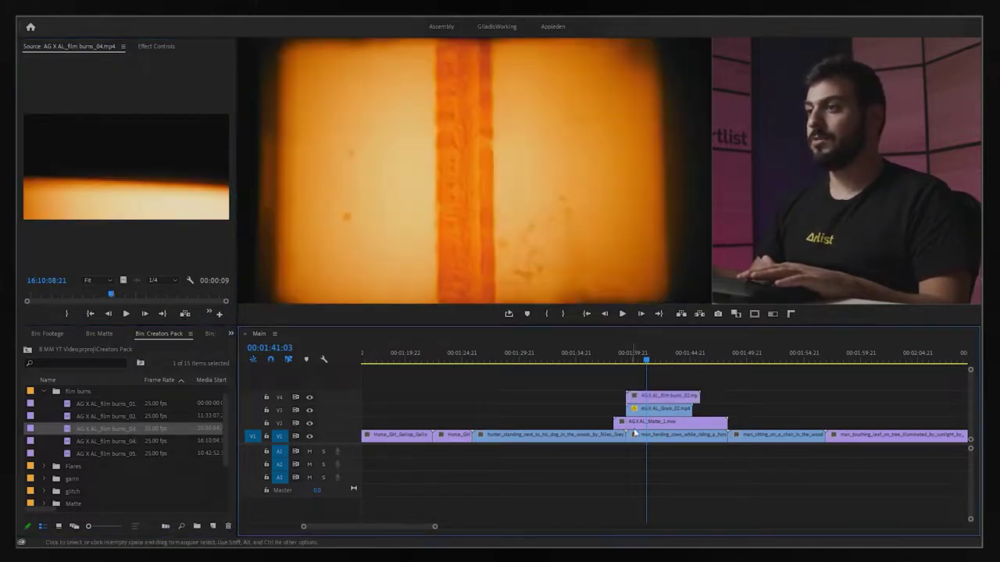
click(663, 395)
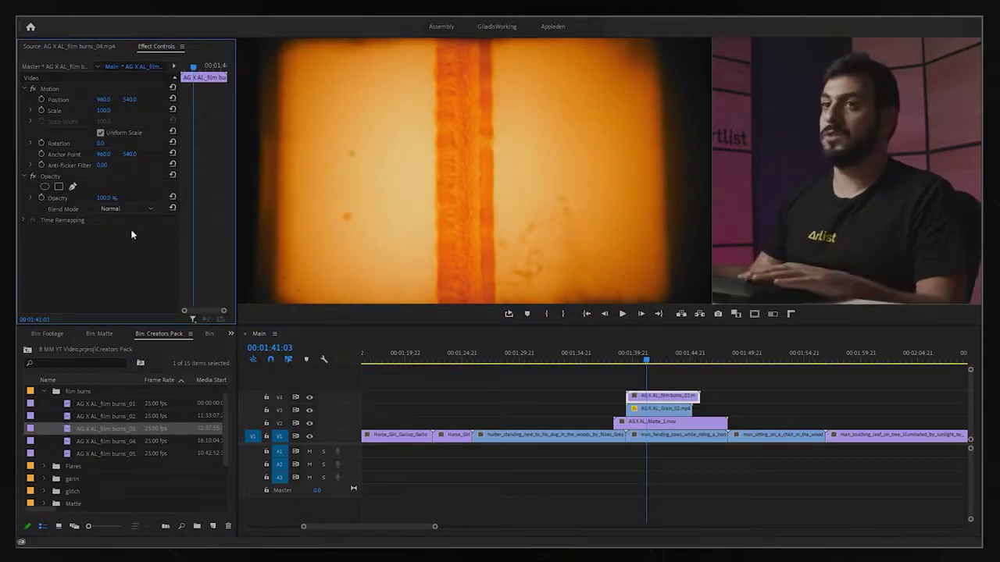
click(136, 208)
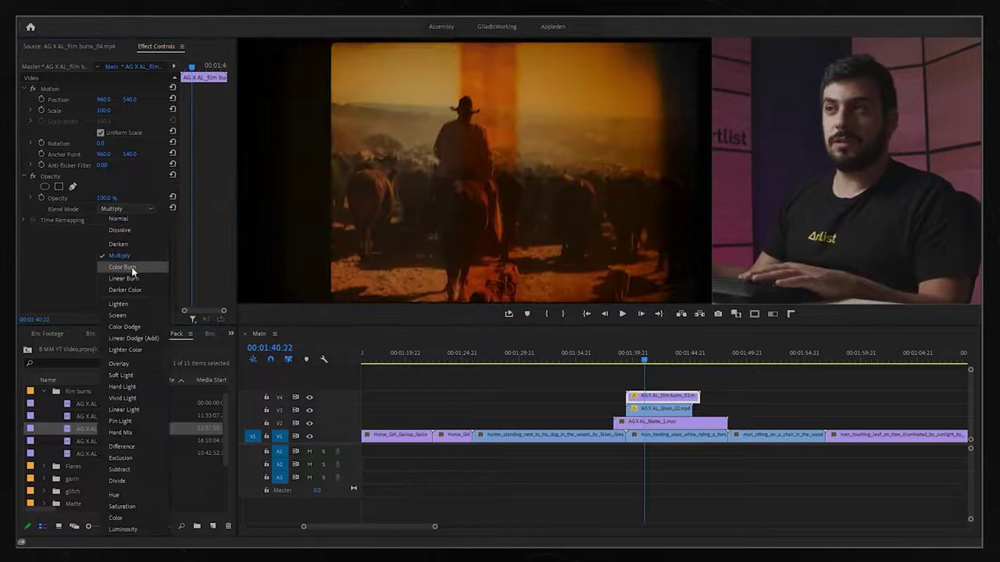
click(131, 267)
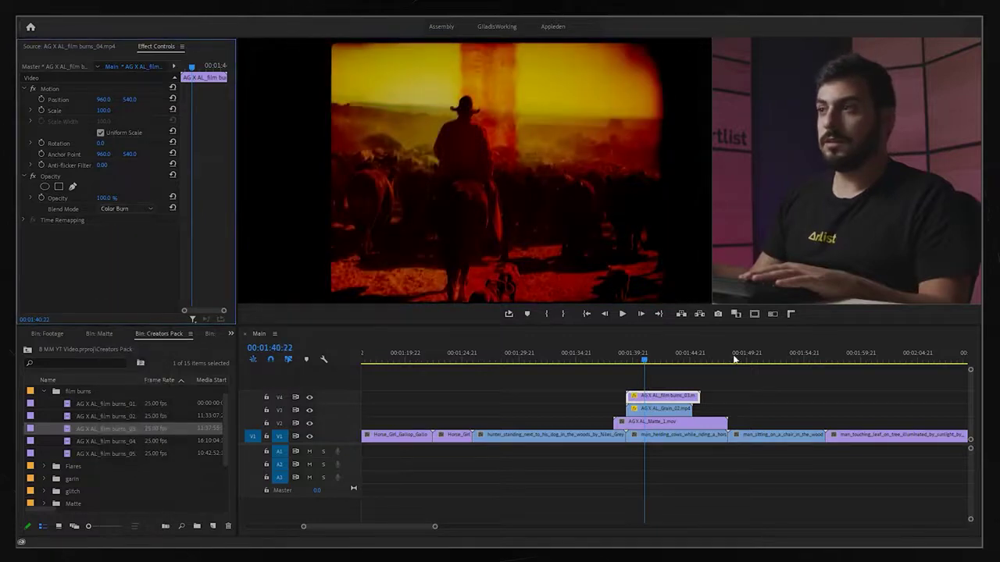
click(139, 210)
click(136, 278)
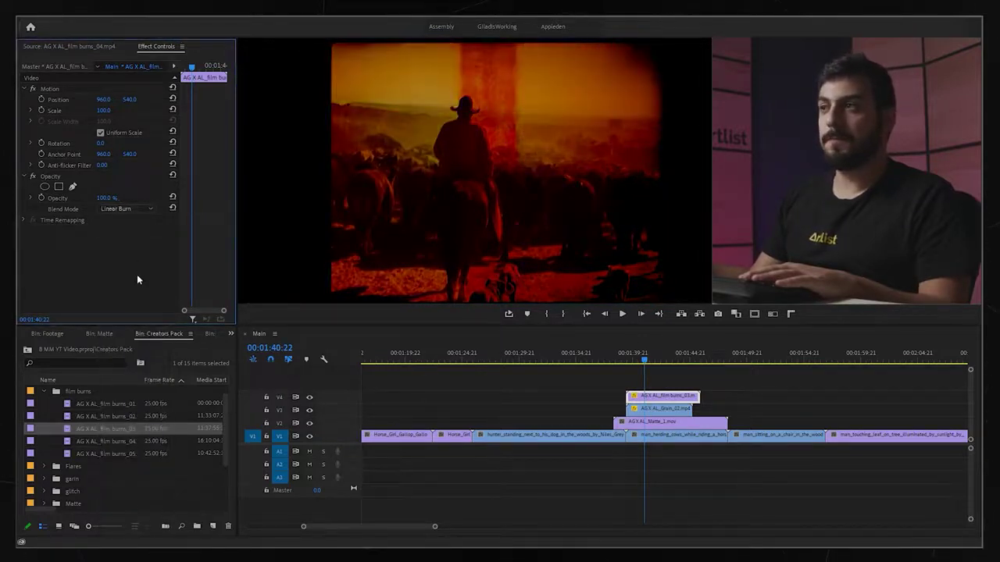
Set the film burn clip's blend mode to Screen
click(132, 210)
click(137, 315)
click(140, 210)
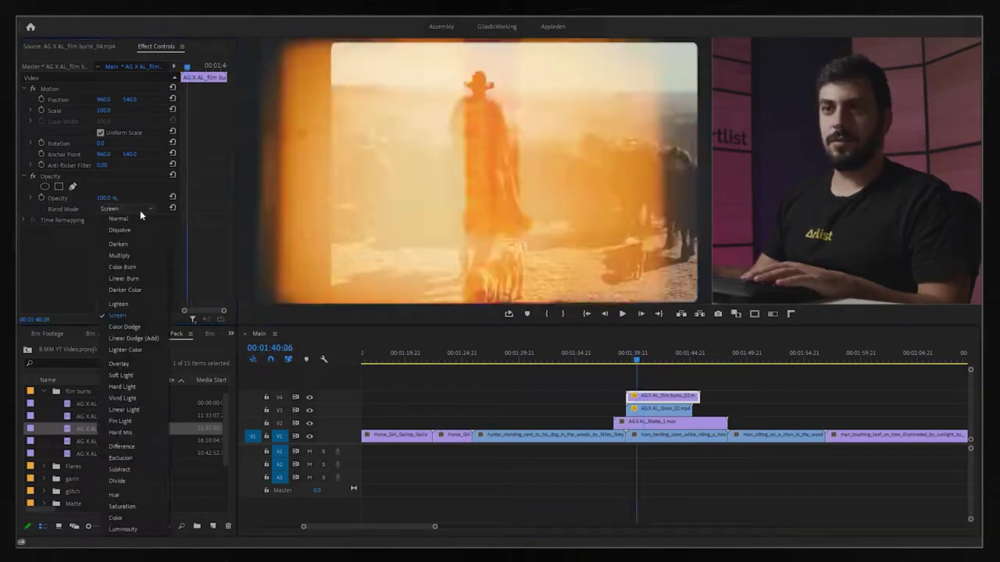
click(126, 317)
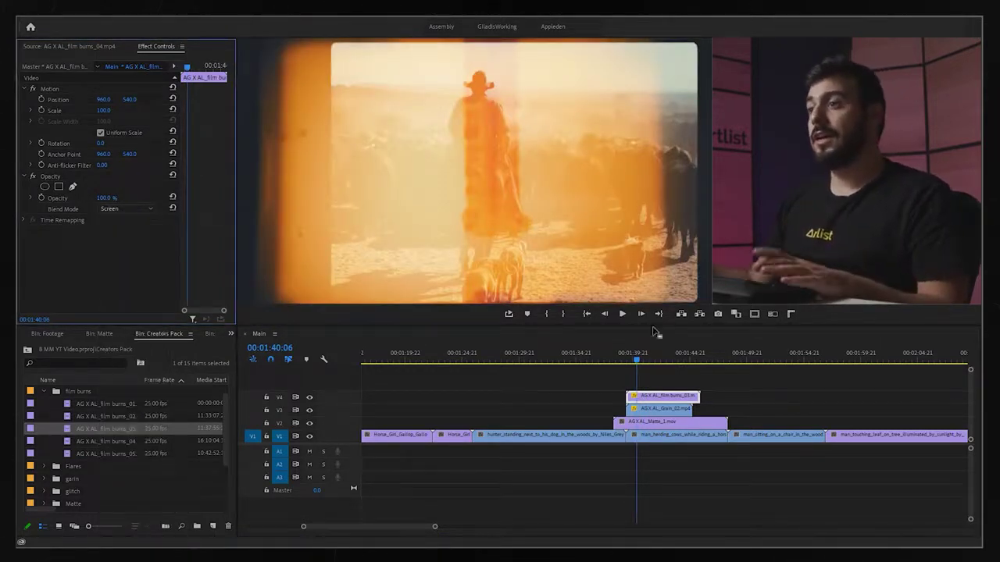
Set the film burn clip's horizontal position to 1074 and its scale to 129
click(656, 398)
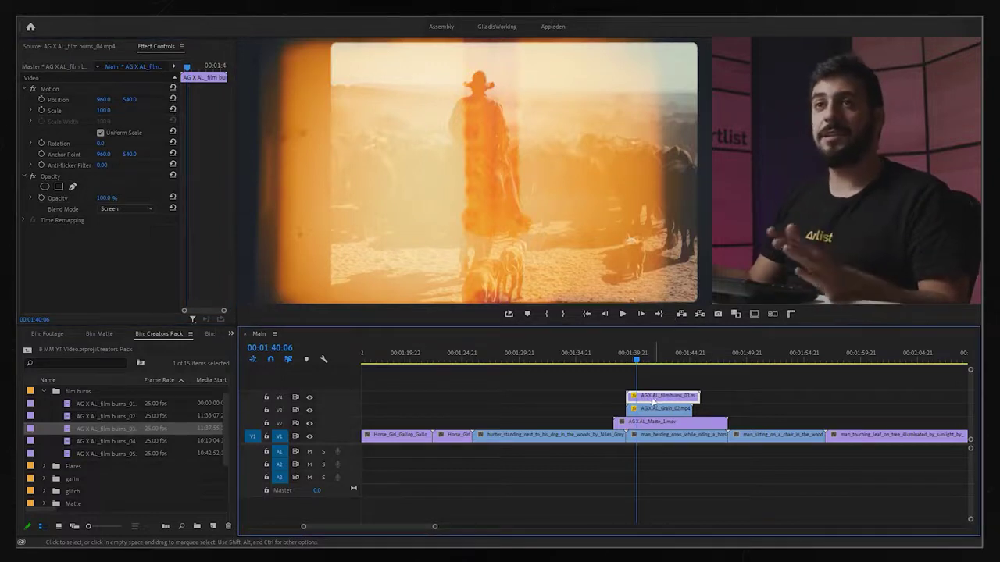
mouse_move(102, 104)
mouse_down()
mouse_move(118, 123)
mouse_move(109, 110)
mouse_up()
click(717, 394)
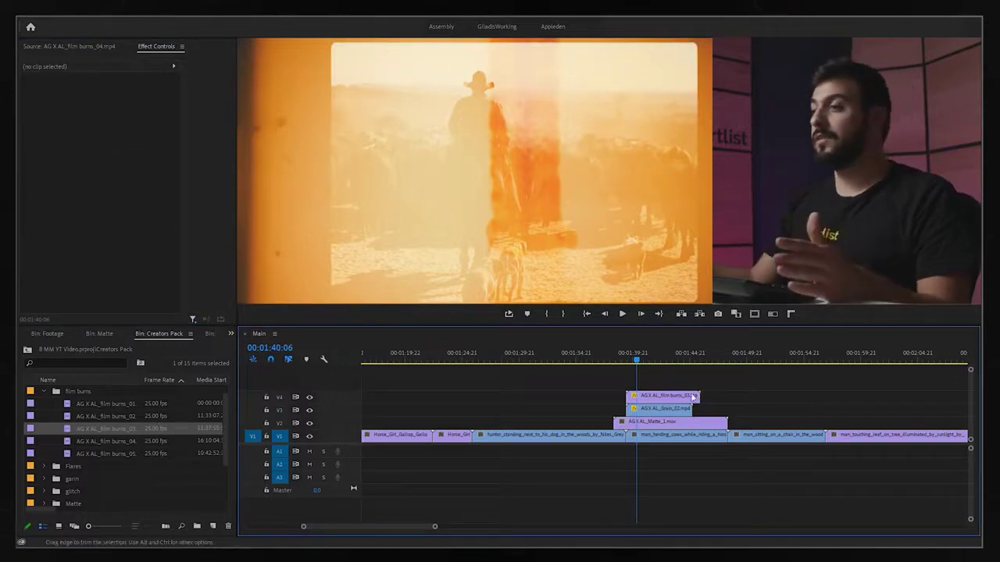
Move the matte, grain and film burn clips up one track each to V3, V4 and V5, and play the result
mouse_move(688, 374)
mouse_down()
mouse_move(660, 425)
mouse_move(664, 399)
mouse_move(671, 425)
mouse_move(685, 388)
mouse_up()
click(664, 382)
key(space)
key(space)
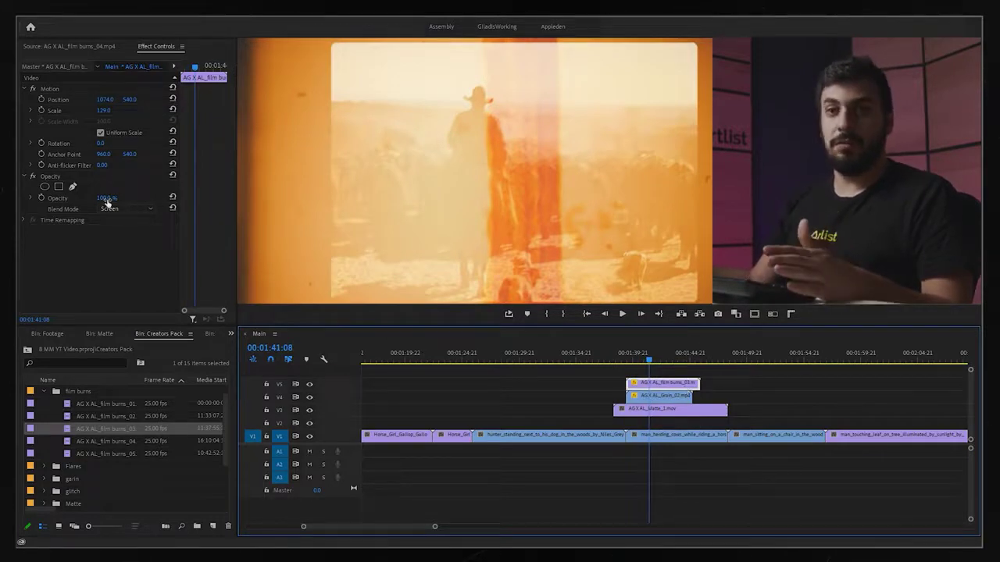
Lower the film burn clip's opacity to 49%, and set its scale to 100 and horizontal position to 1245
double_click(352, 383)
scroll(973, 419, up, 3)
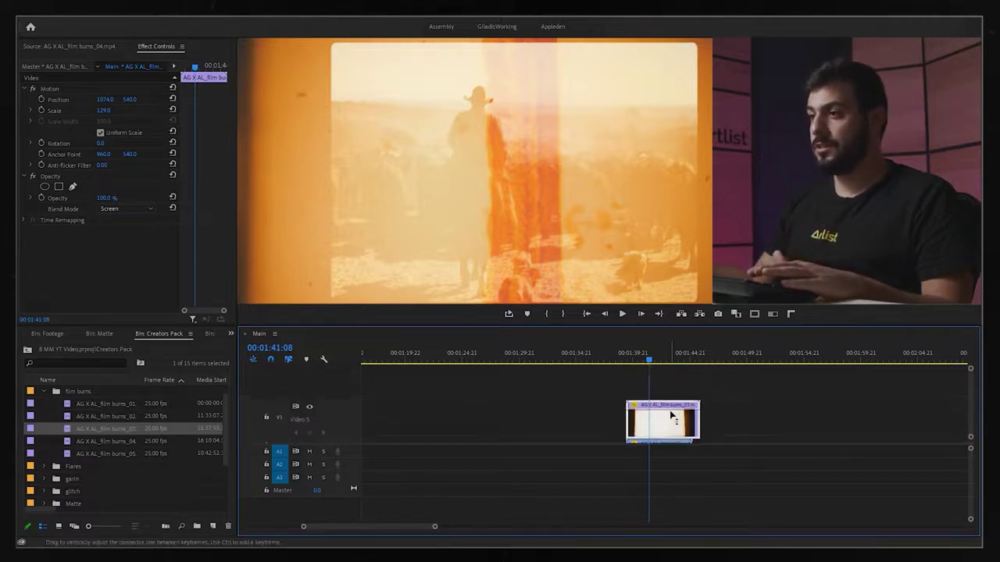
drag(676, 442, 676, 442)
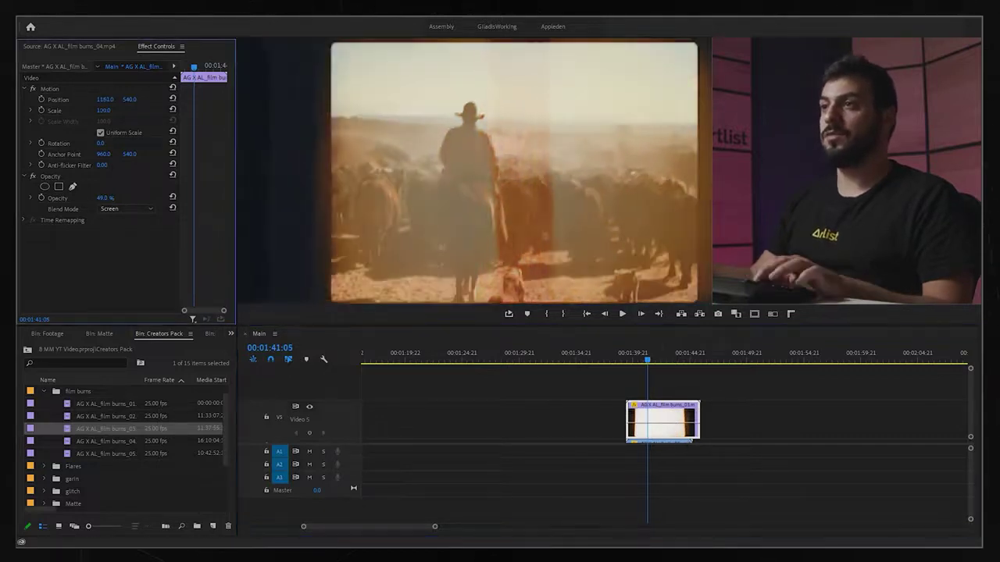
drag(105, 100, 139, 99)
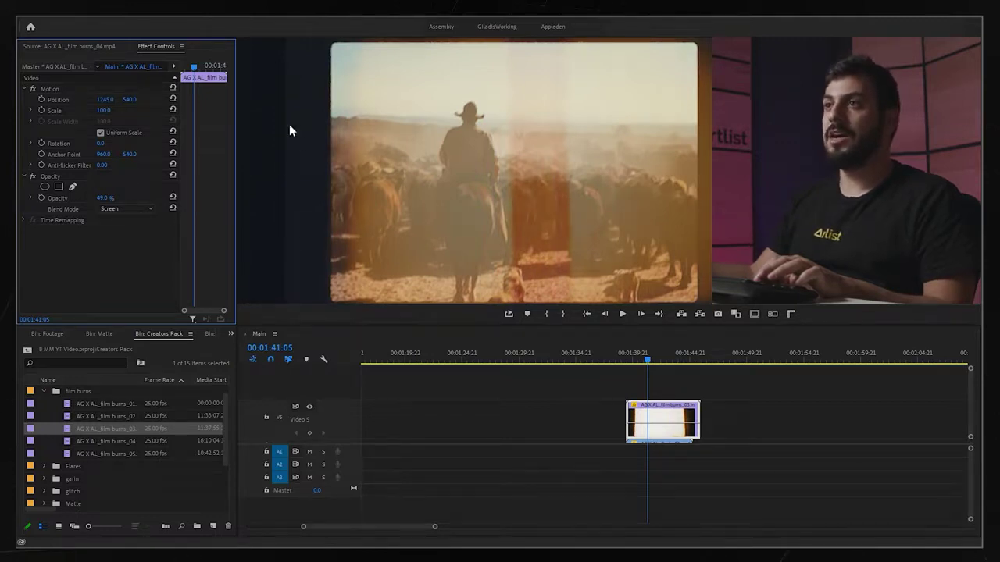
Add a four-point mask to the film burn, extend its corners to the matte frame's corners, and set the mask feather to 130
click(58, 188)
drag(486, 138, 328, 41)
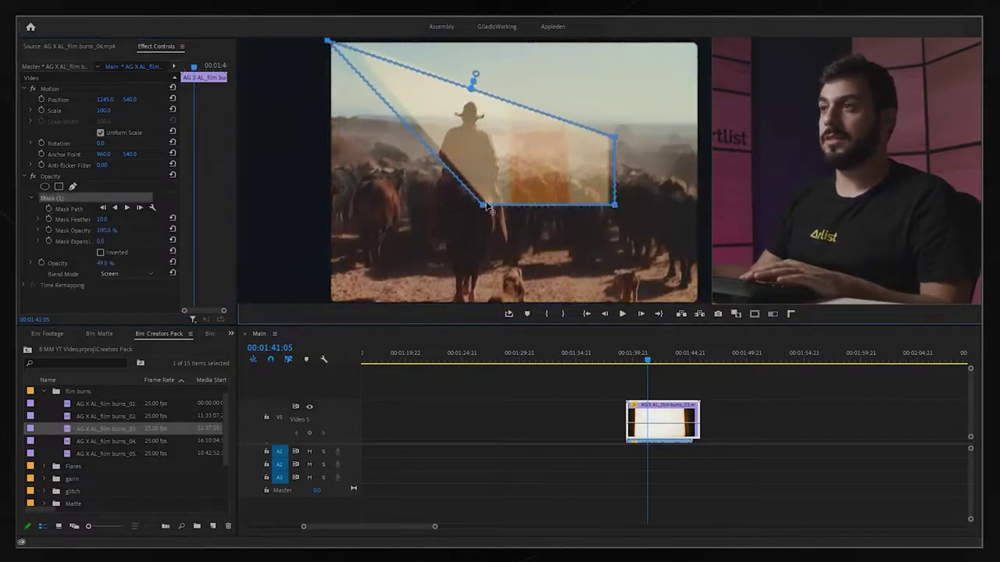
drag(484, 207, 320, 302)
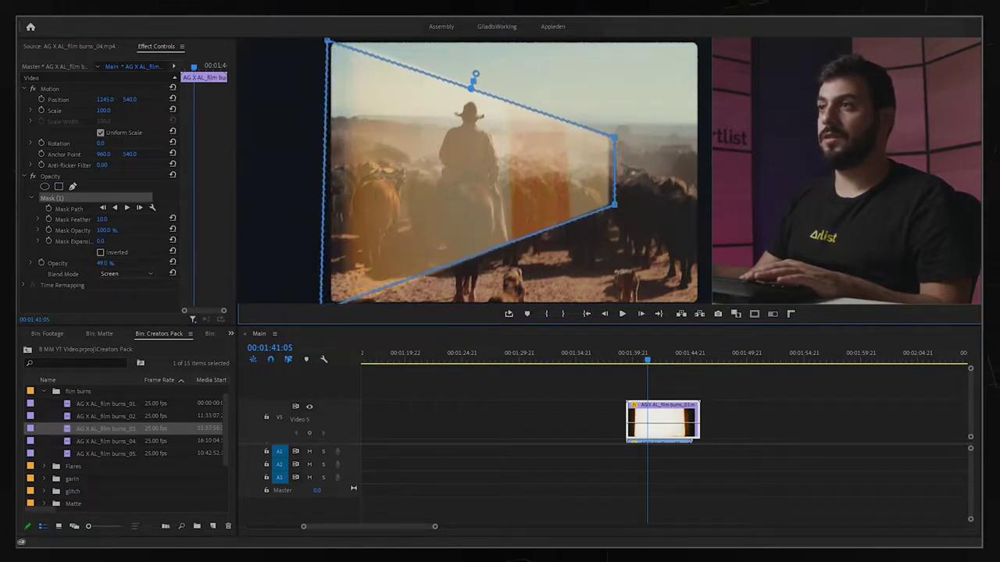
drag(613, 139, 708, 41)
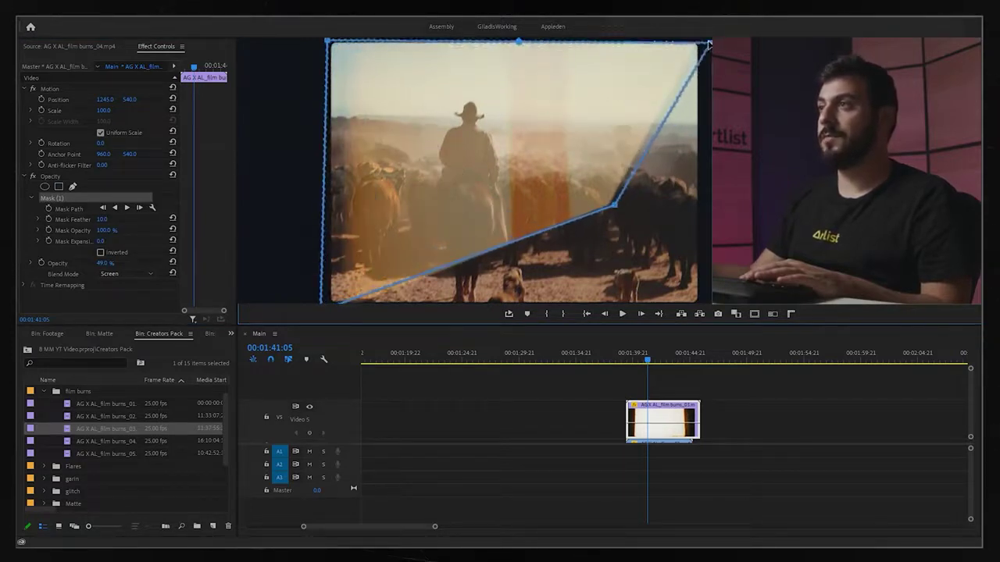
drag(614, 205, 711, 303)
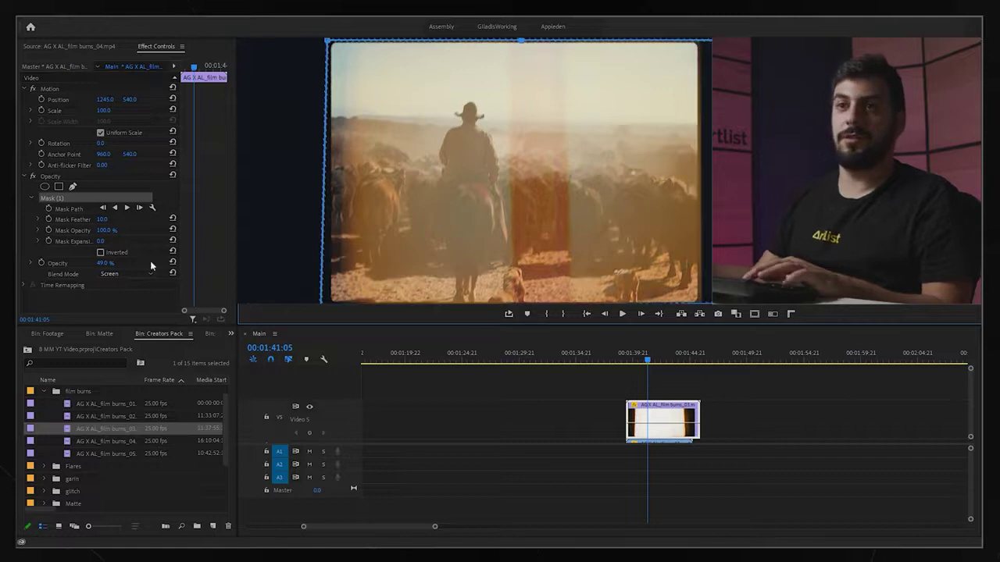
drag(107, 222, 170, 222)
Cut the film burn clip on V5 into short pieces and delete the sections between them
click(634, 356)
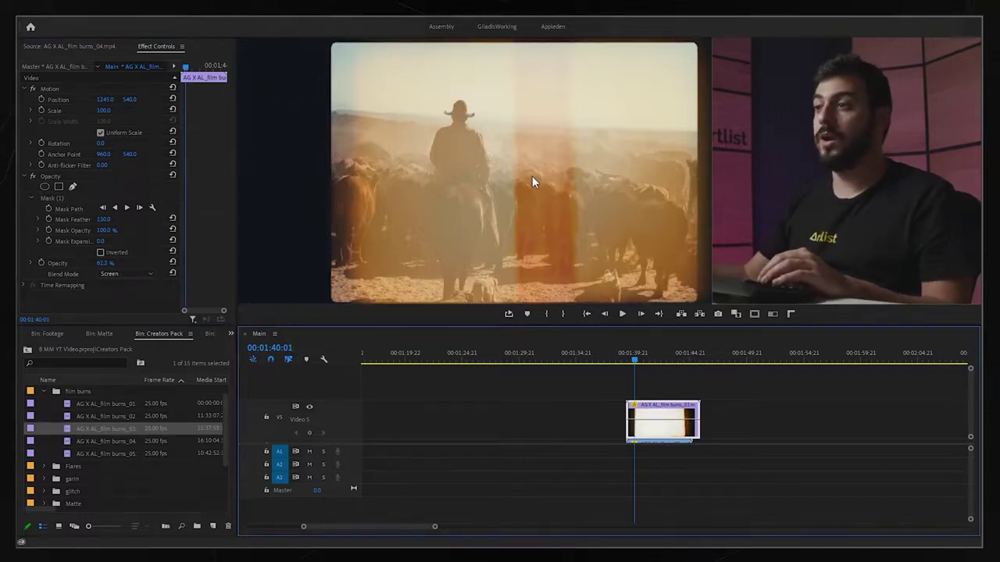
key(c)
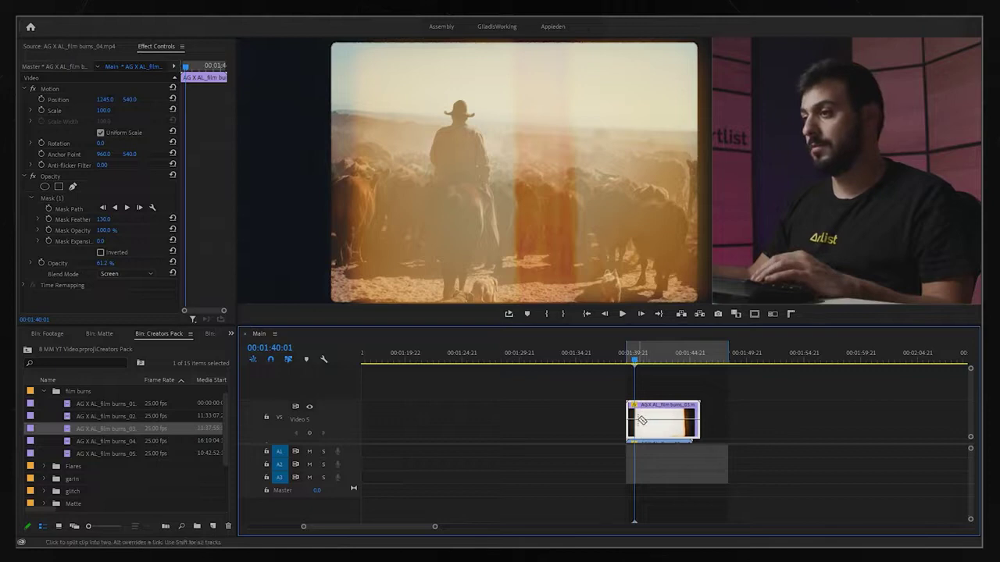
click(643, 420)
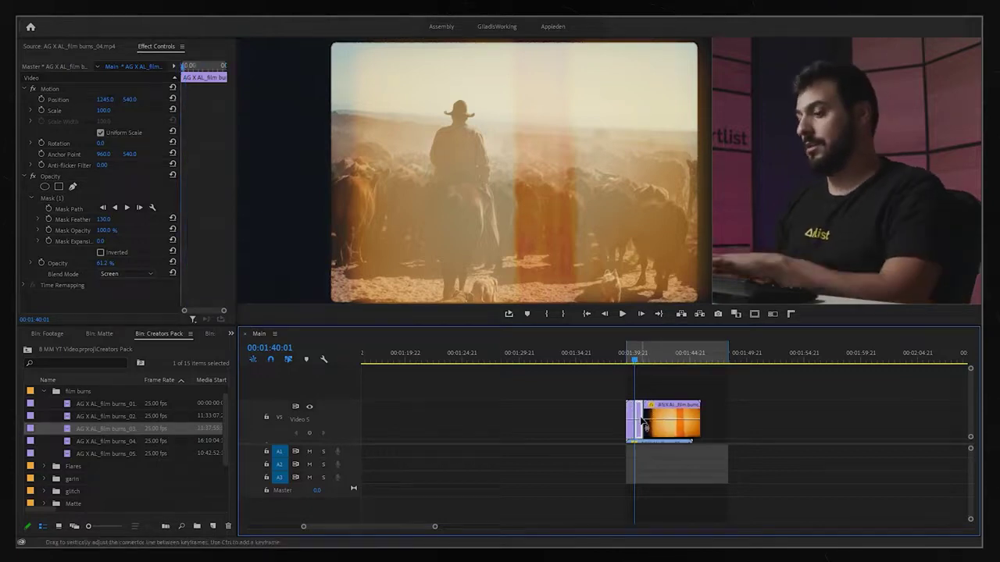
key(Delete)
drag(634, 364, 655, 365)
drag(670, 411, 668, 412)
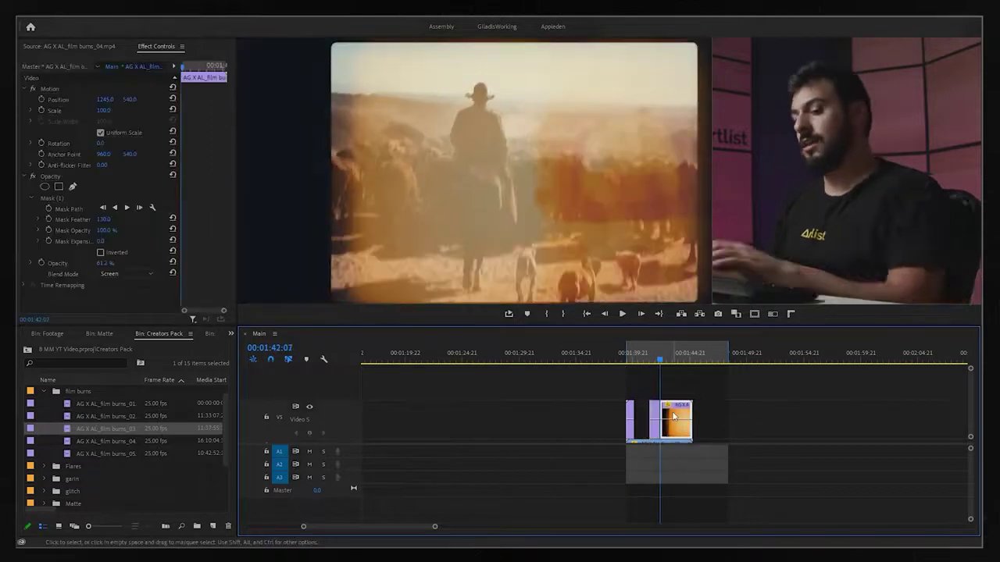
click(672, 389)
click(669, 414)
key(Delete)
Trim and reposition the remaining film burn pieces into three brief flashes over the cattle clip, and play them back
drag(681, 361, 684, 361)
drag(690, 417, 677, 417)
drag(657, 417, 648, 418)
drag(679, 417, 663, 417)
click(617, 357)
key(space)
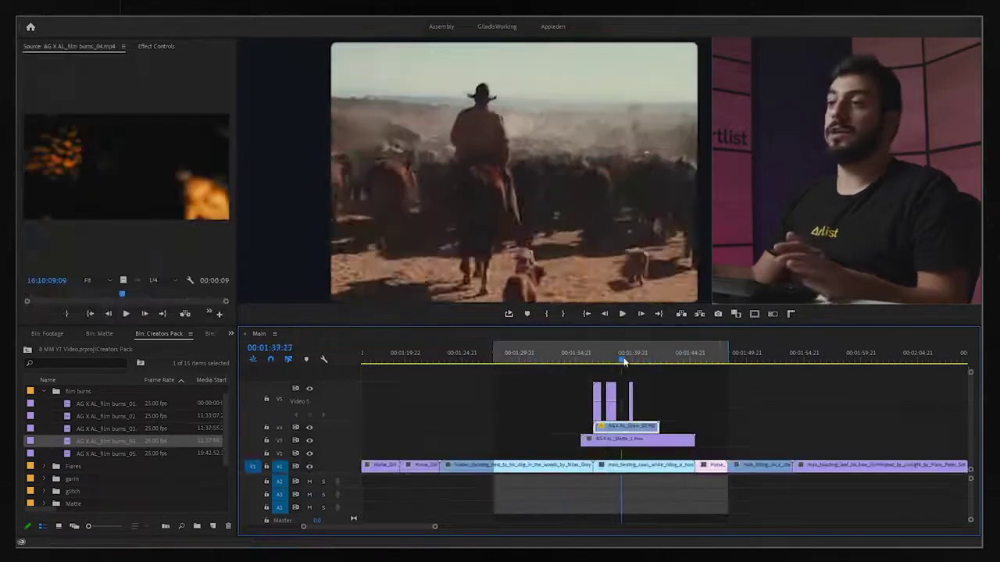
Duplicate the AG X AL_Matte_1.mov and AG X AL_Grain_02.mp4 clips after the originals to cover the horse clip following the cattle shot
drag(623, 360, 696, 369)
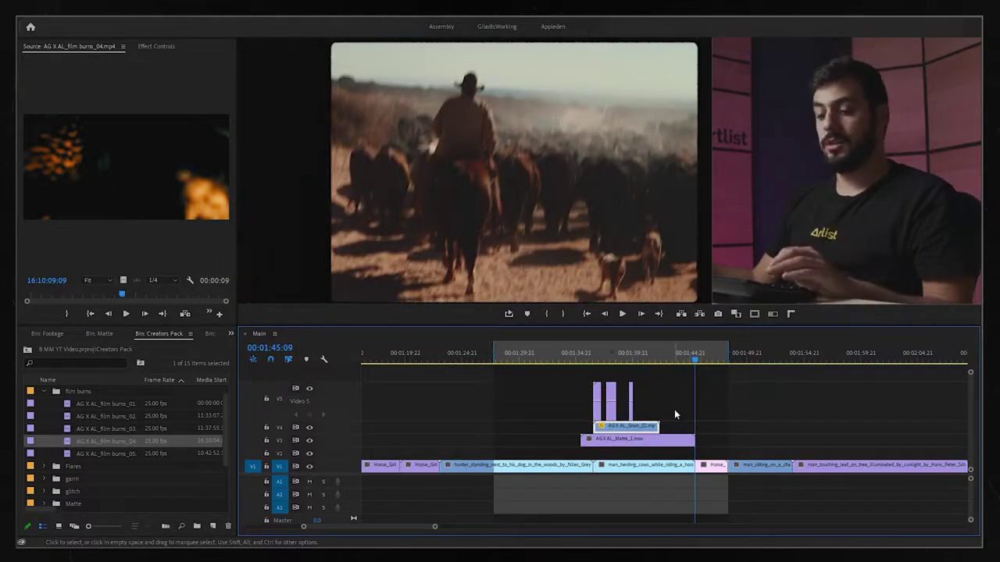
click(662, 444)
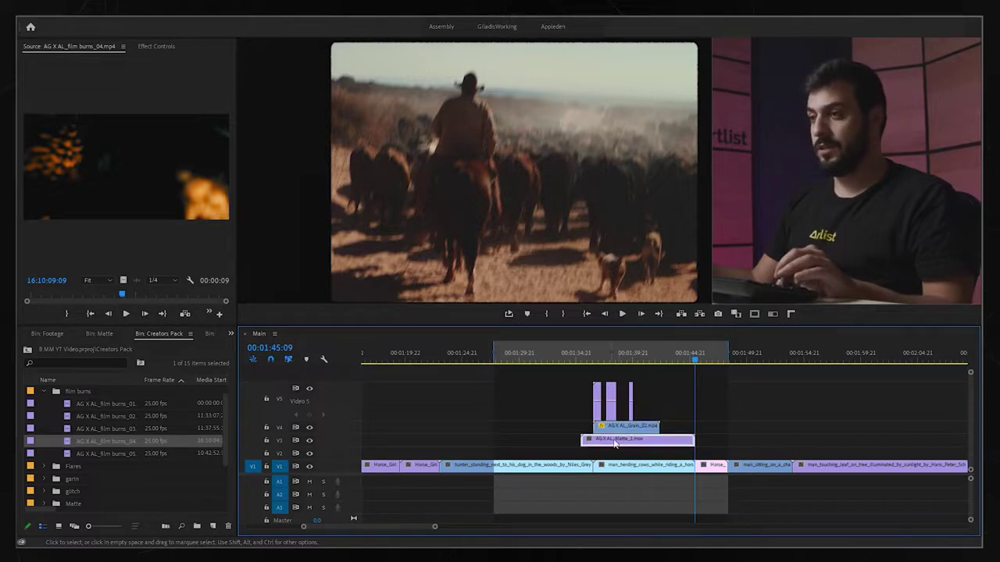
key(ctrl+c)
key(ctrl+v)
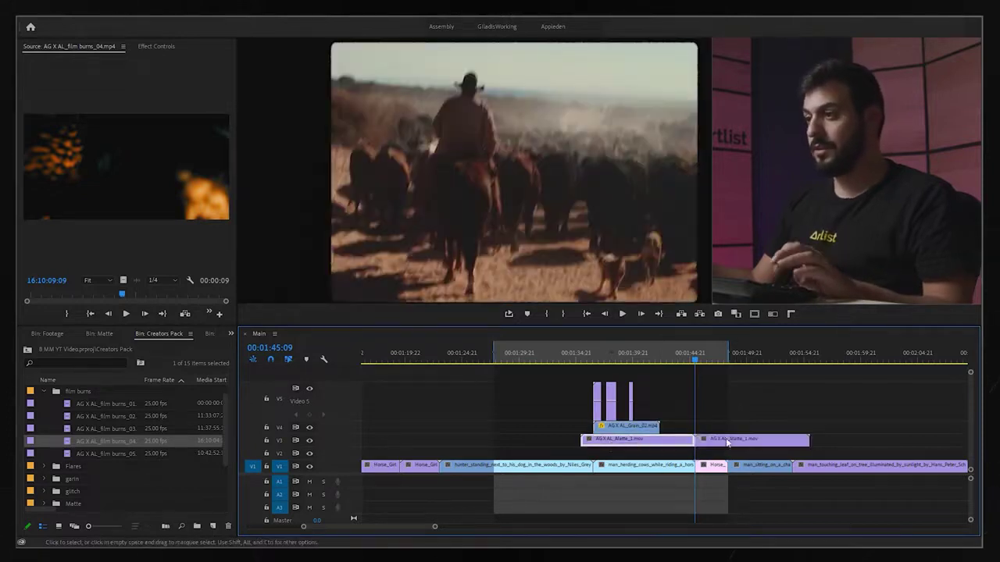
drag(654, 433, 690, 432)
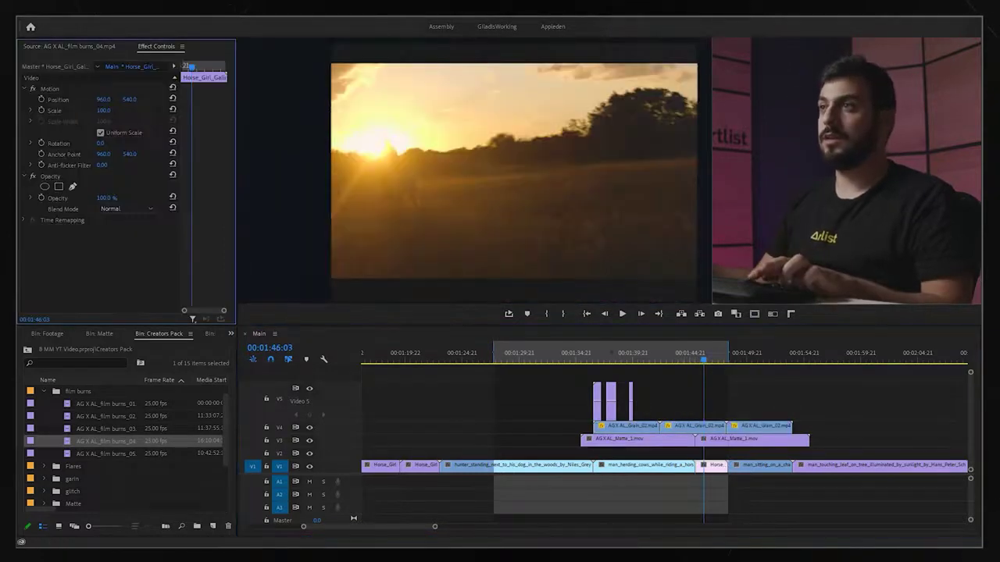
Enlarge the horse clip and shift it horizontally so the shot fills the matte frame
drag(103, 111, 113, 110)
drag(103, 100, 155, 100)
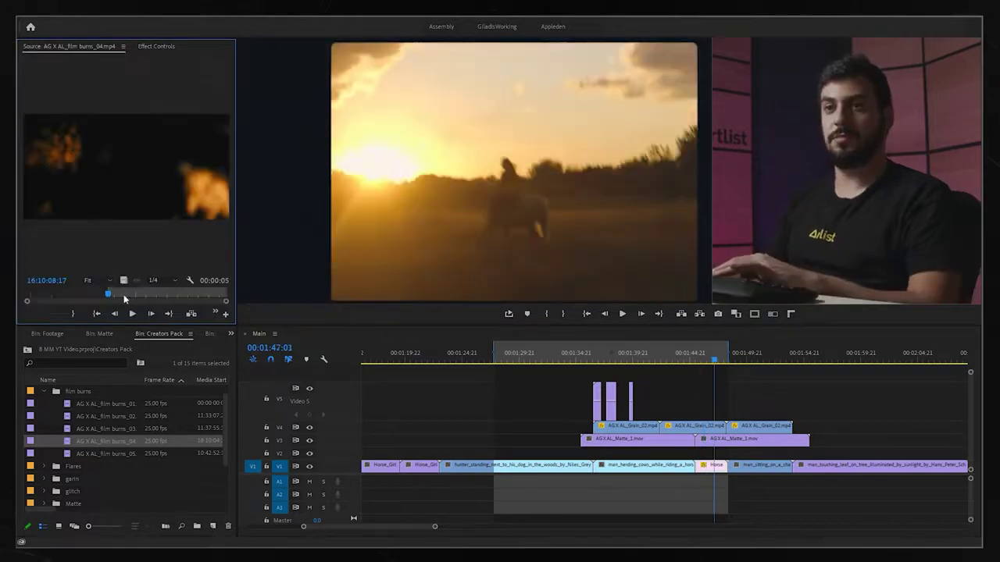
Place a short section of AG X AL_film burns_04.mp4 on V5 over the cut between the cattle and horse clips
drag(109, 293, 122, 294)
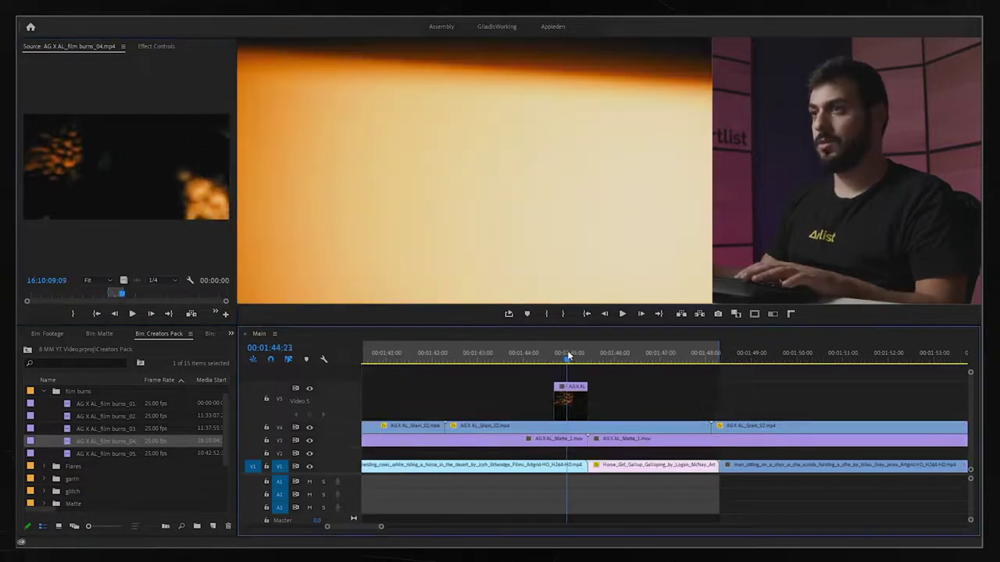
drag(565, 355, 570, 355)
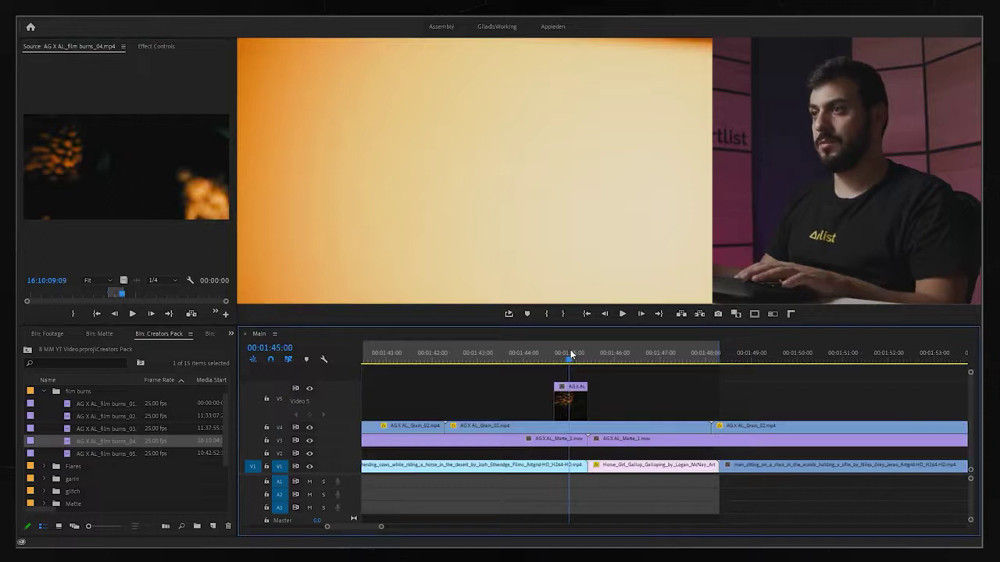
key(ctrl+k)
mouse_move(613, 412)
mouse_down()
mouse_move(553, 382)
mouse_move(577, 412)
mouse_move(599, 409)
mouse_up()
Set the new film burn piece's blend mode to Screen and play back the transition
key(shift+5)
click(131, 210)
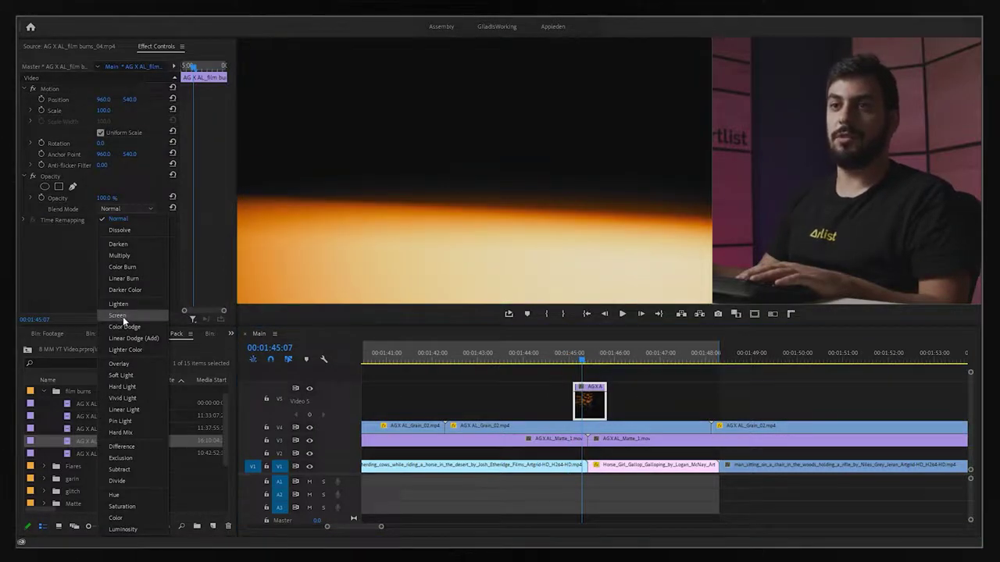
click(117, 316)
drag(590, 361, 542, 361)
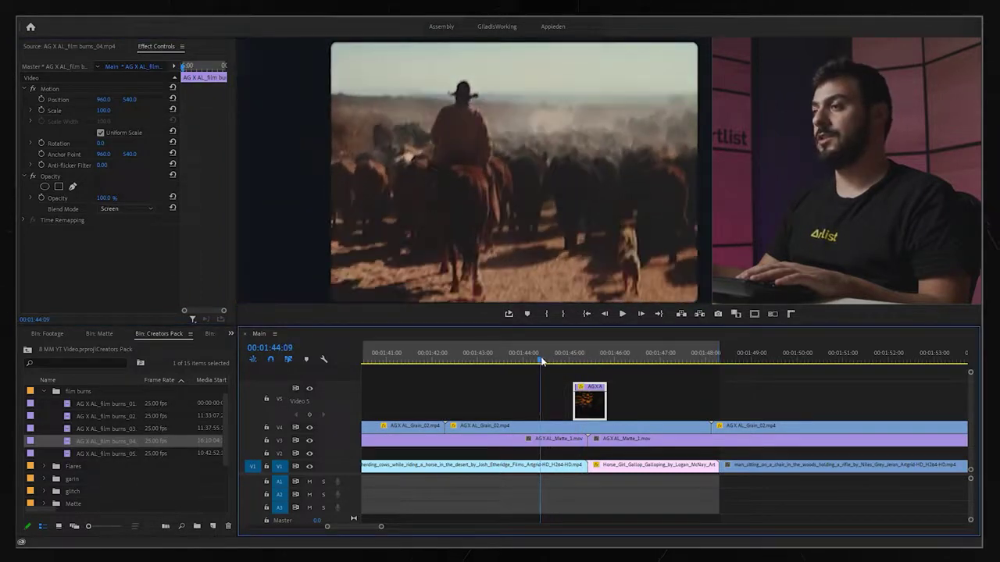
key(space)
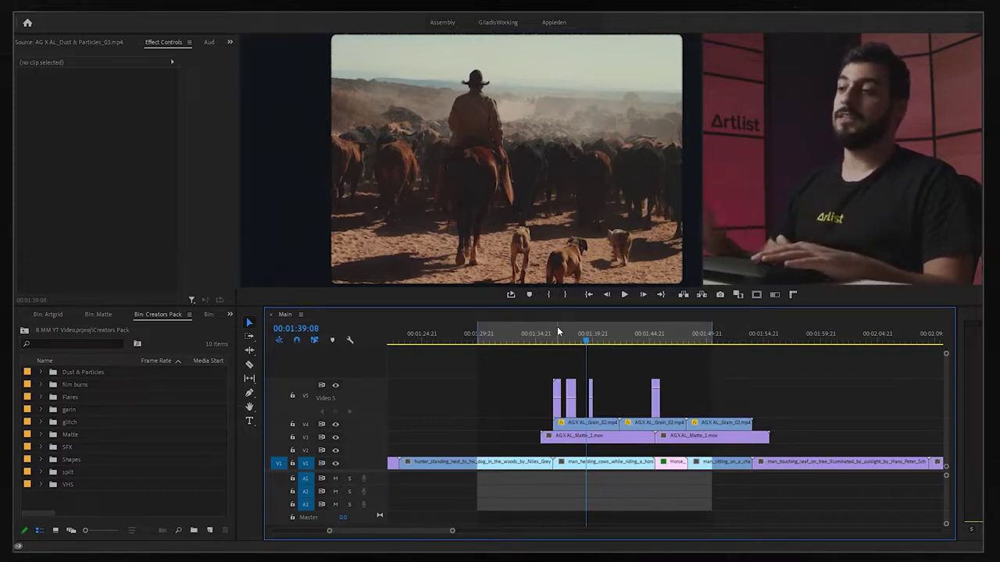
Find the Posterize Time effect and apply it to the cattle herding clip on V1
click(231, 314)
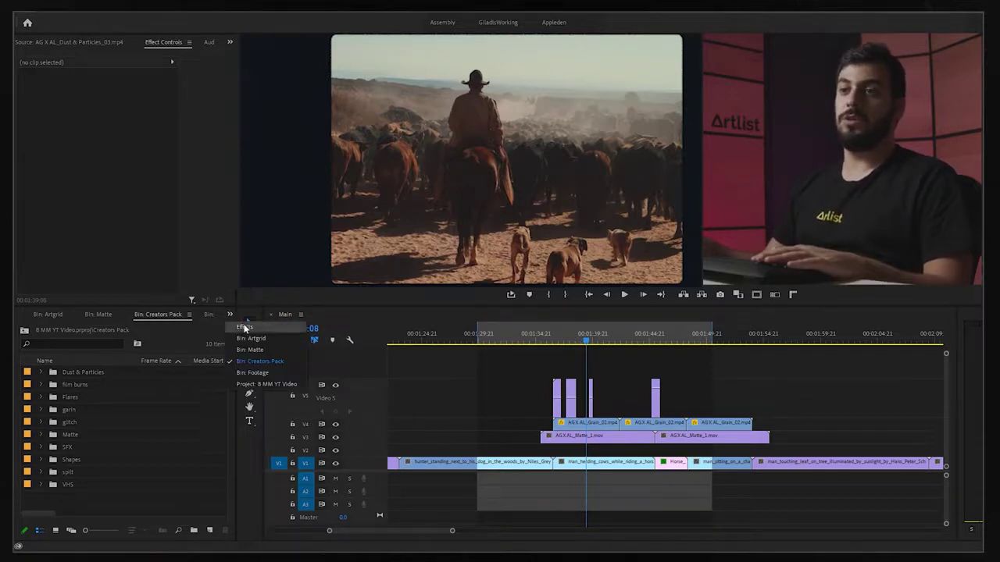
click(245, 326)
click(86, 327)
text(post)
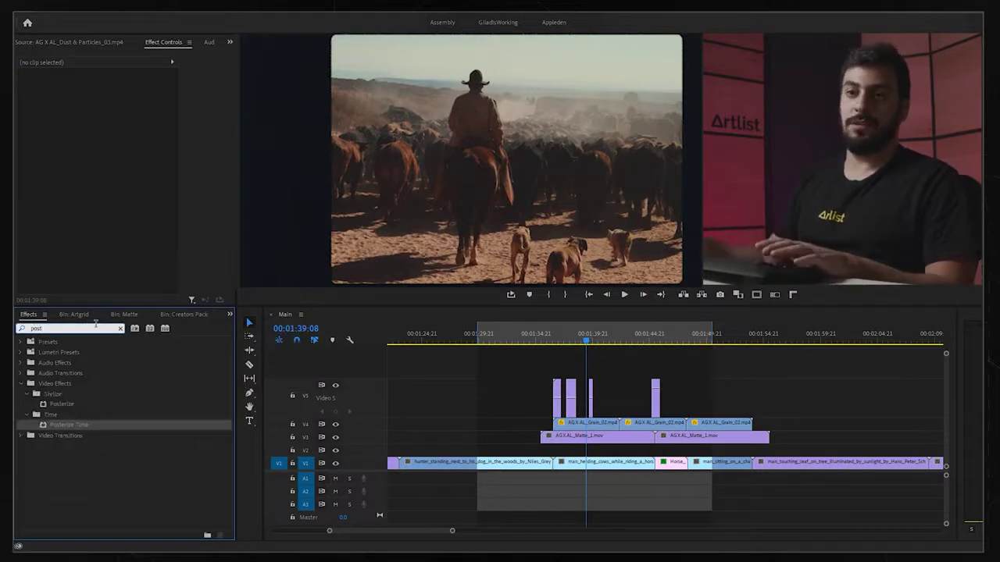
click(71, 427)
drag(530, 482, 587, 465)
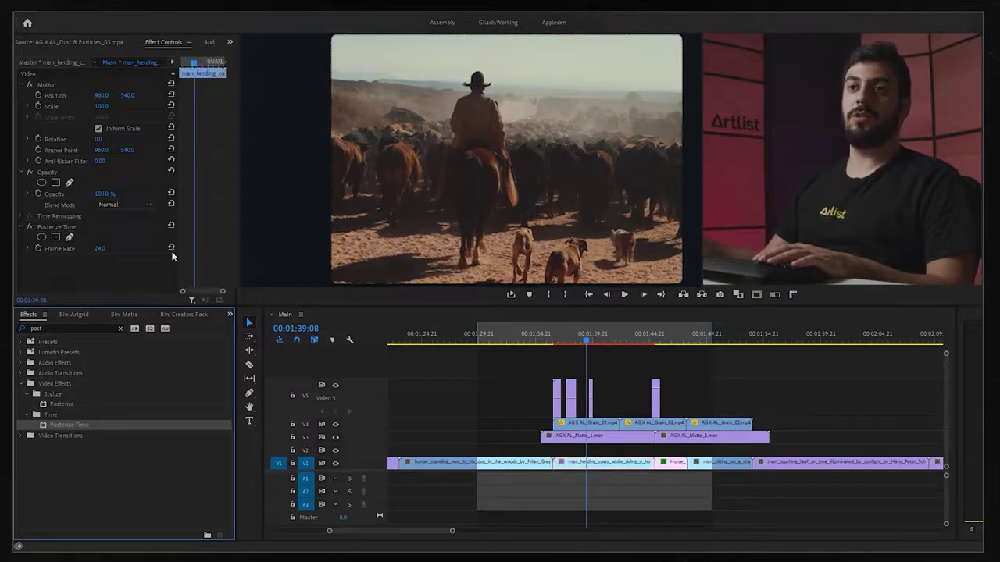
Set the cattle clip's Posterize Time frame rate to 18 and play back the motion
click(100, 248)
text(1)
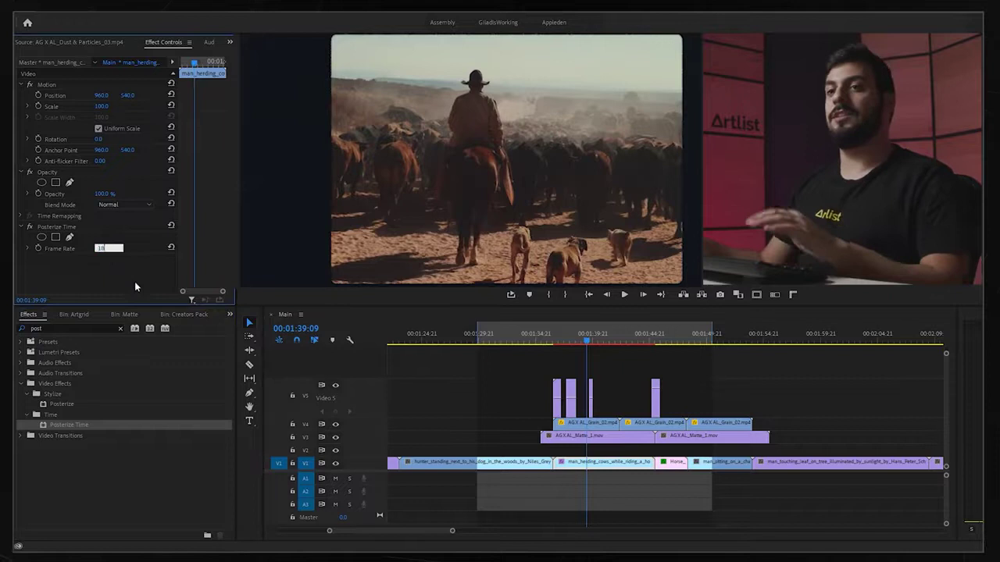
text(8)
key(Return)
click(575, 348)
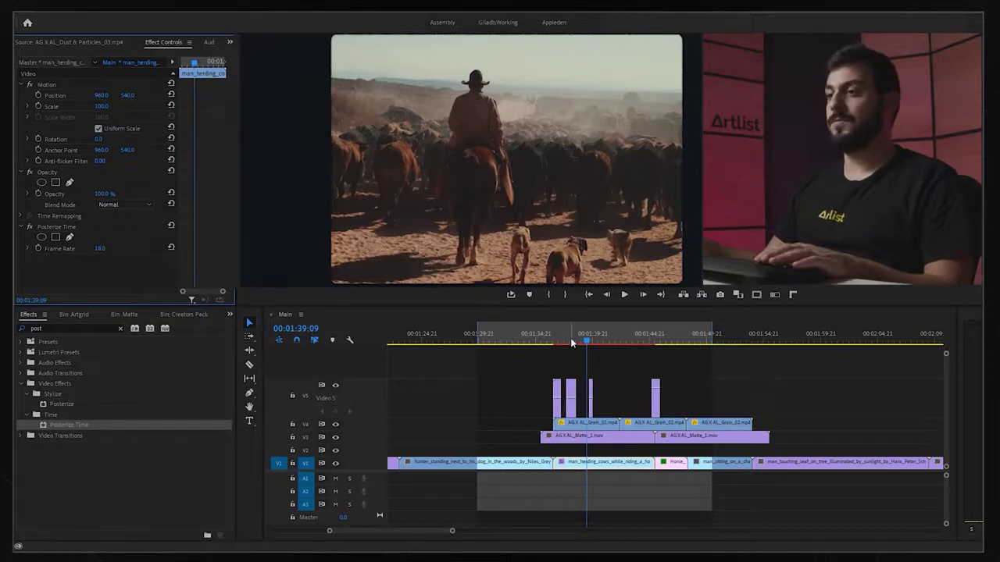
key(space)
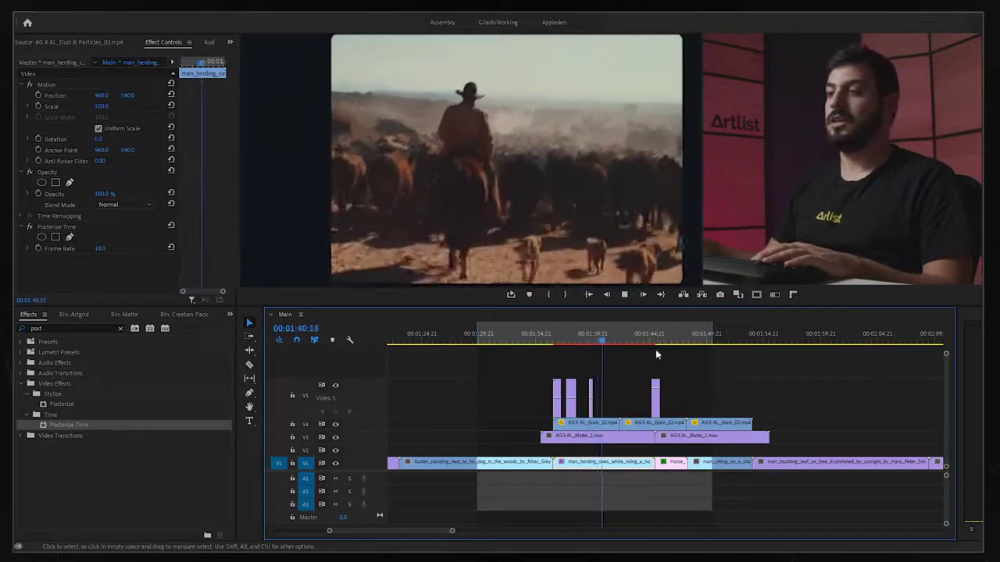
key(space)
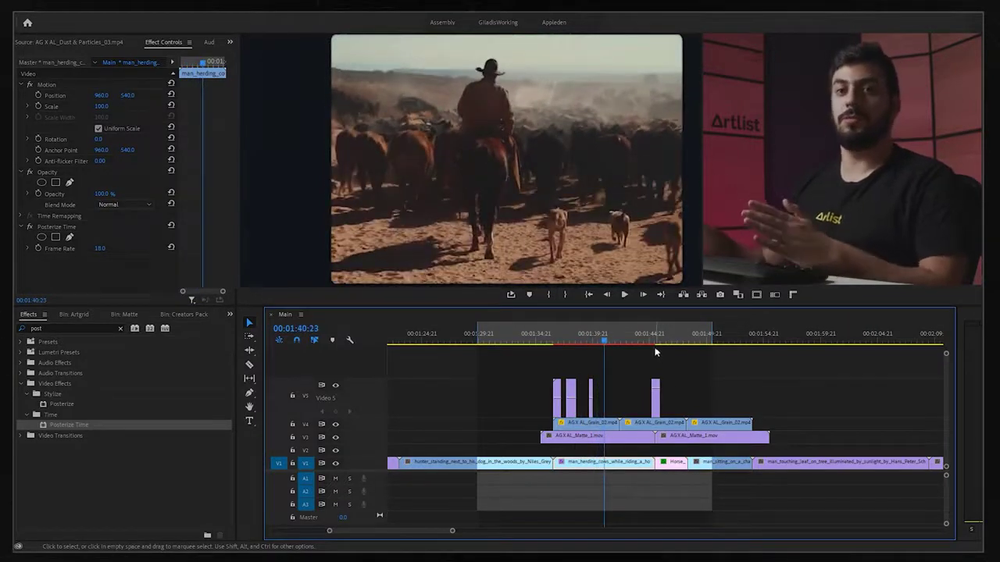
Try a Posterize Time frame rate of 12 on the cattle clip and play it back
click(576, 341)
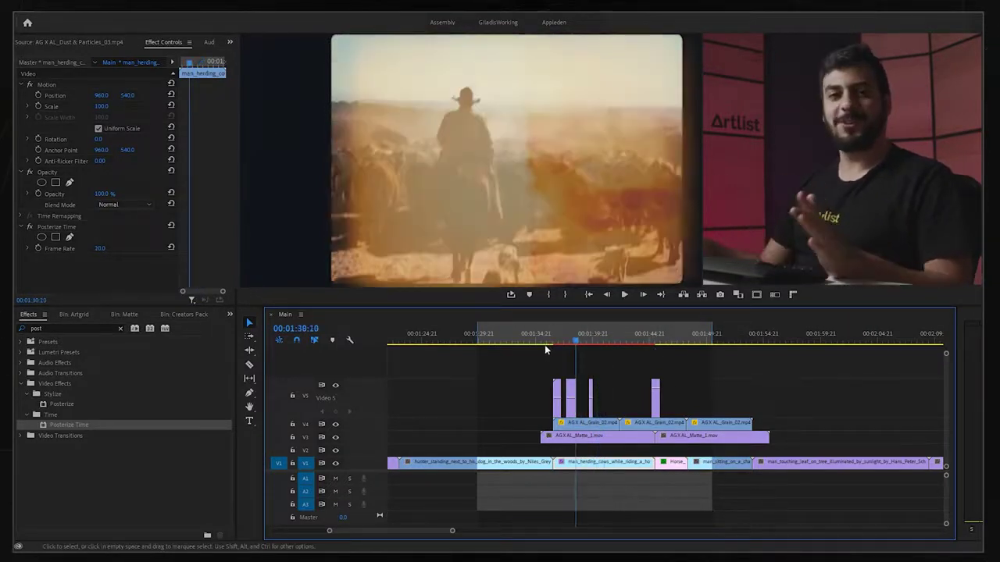
click(100, 248)
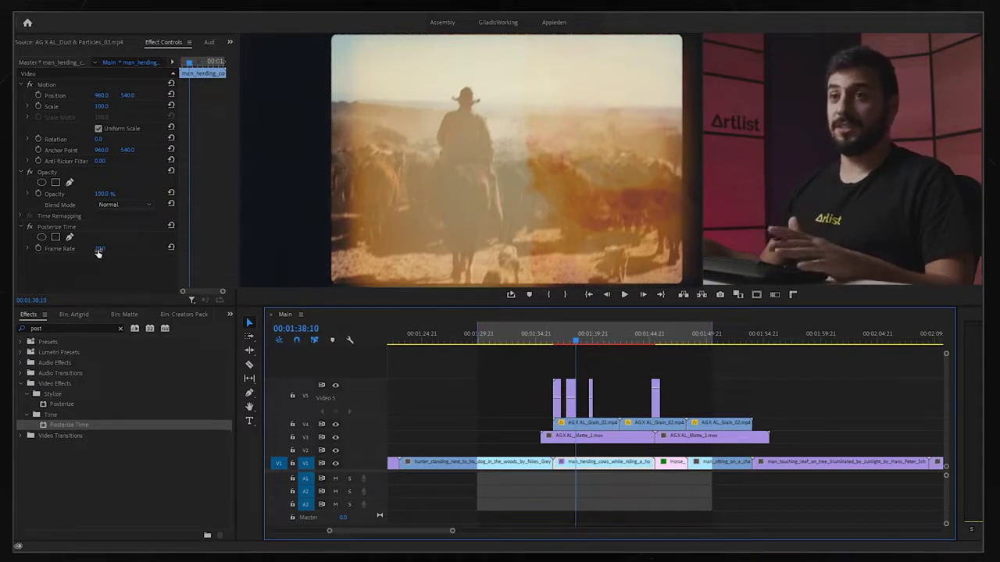
text(12)
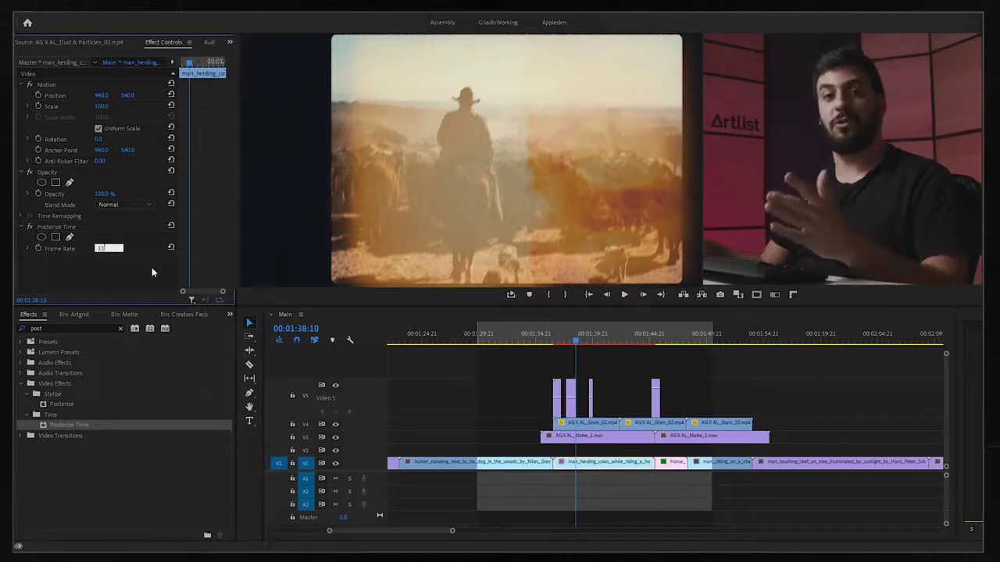
click(576, 337)
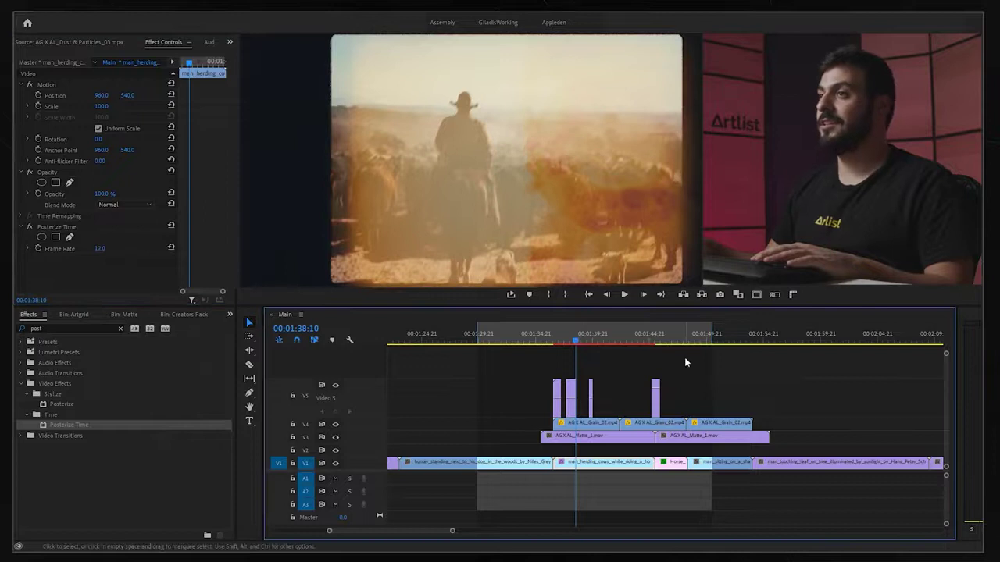
key(space)
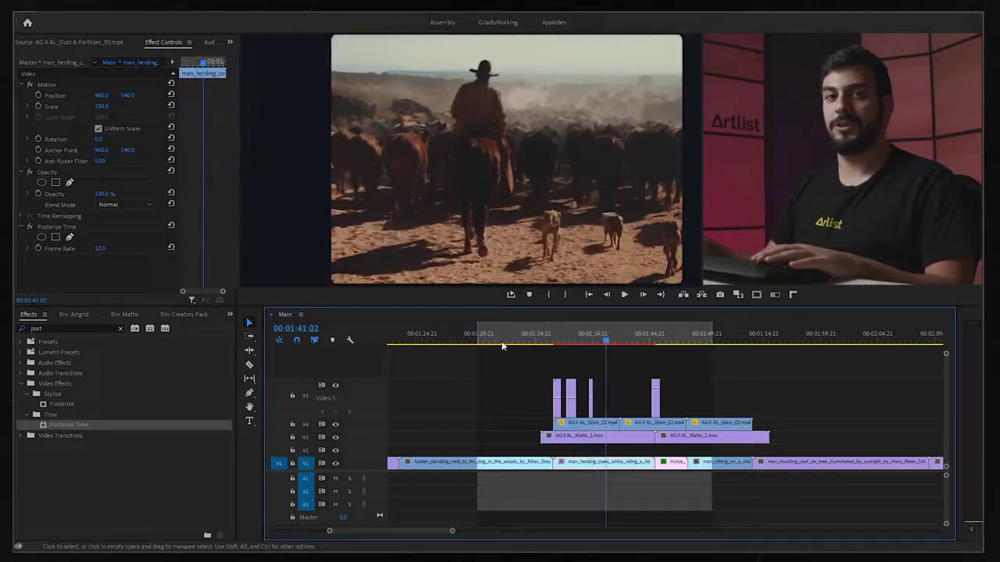
Set the cattle clip's Posterize Time frame rate to 20 and play it back
click(98, 249)
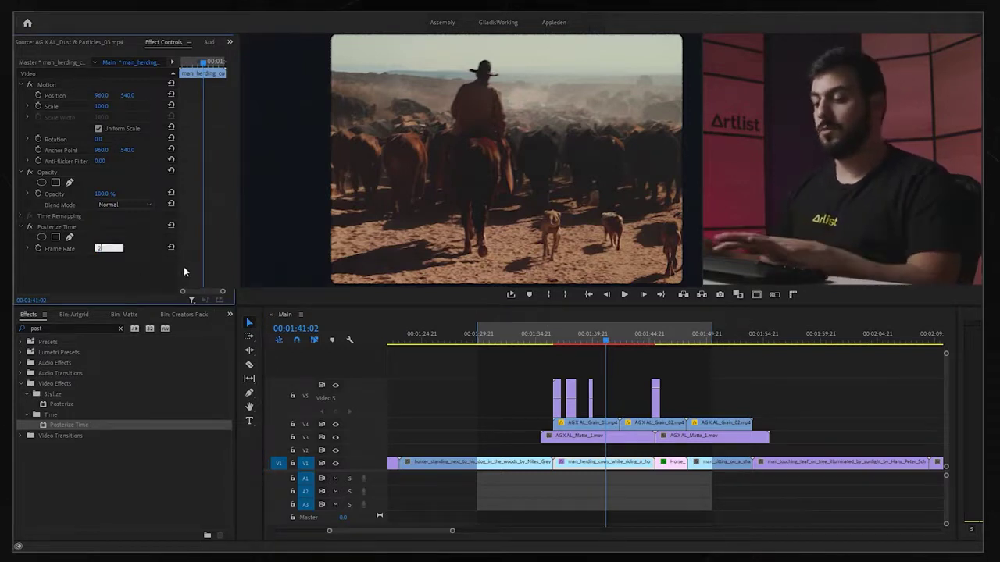
text(20)
key(Return)
click(571, 339)
key(space)
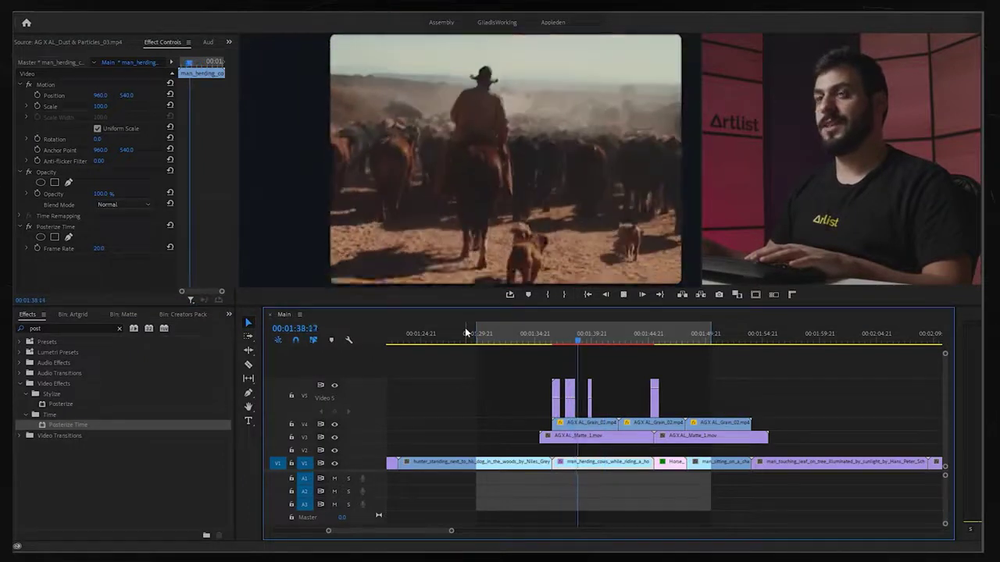
key(space)
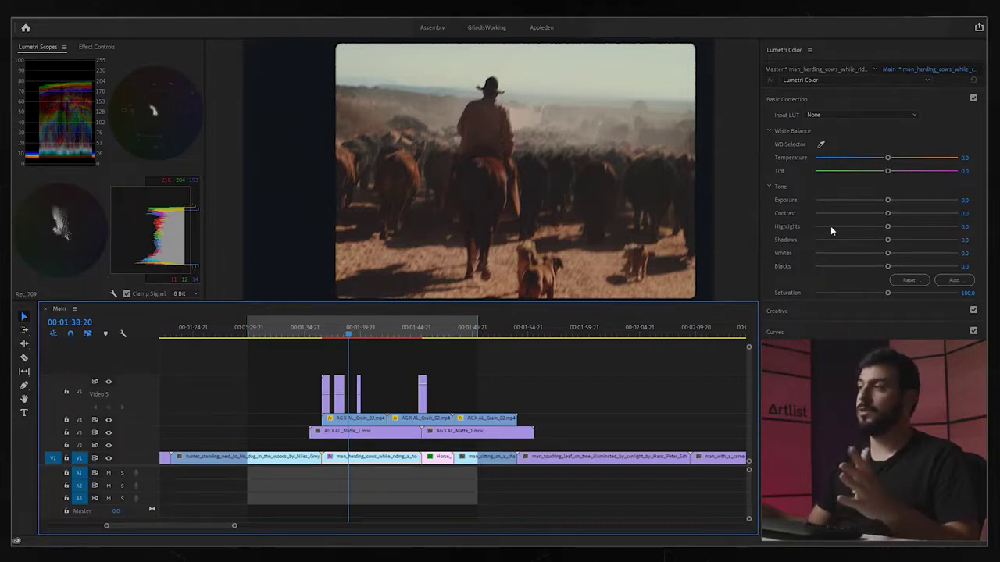
Lower the cattle clip's contrast to -53.7, highlights to about -52, shadows to -11, whites to -27.4 and saturation to 89, and raise blacks to 10.3
drag(888, 215, 889, 247)
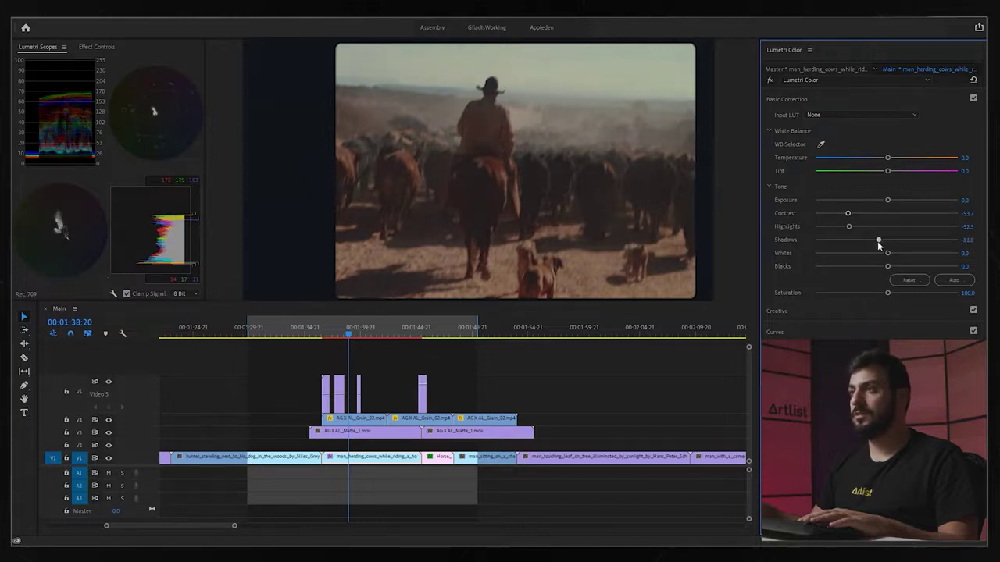
drag(888, 255, 873, 254)
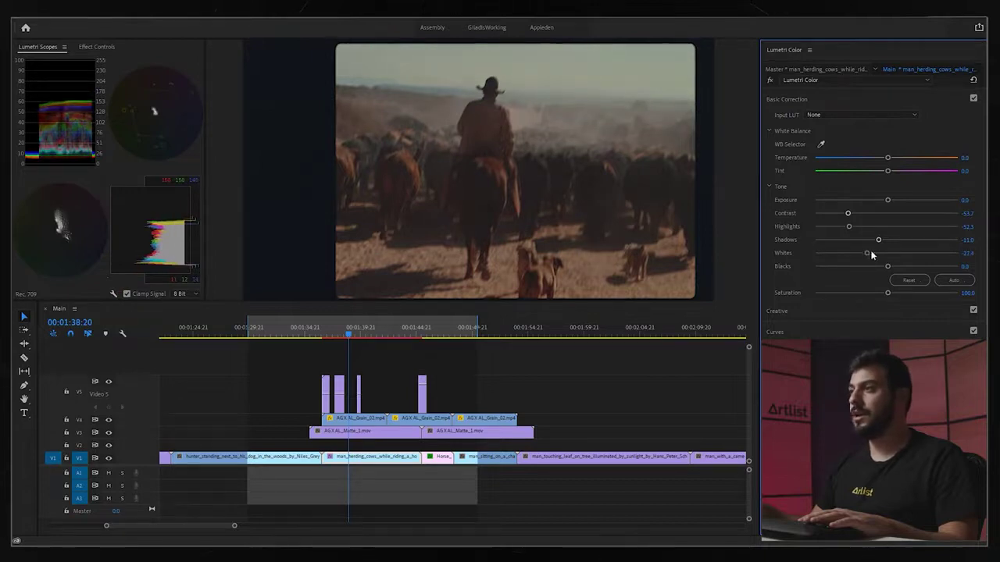
drag(888, 268, 893, 268)
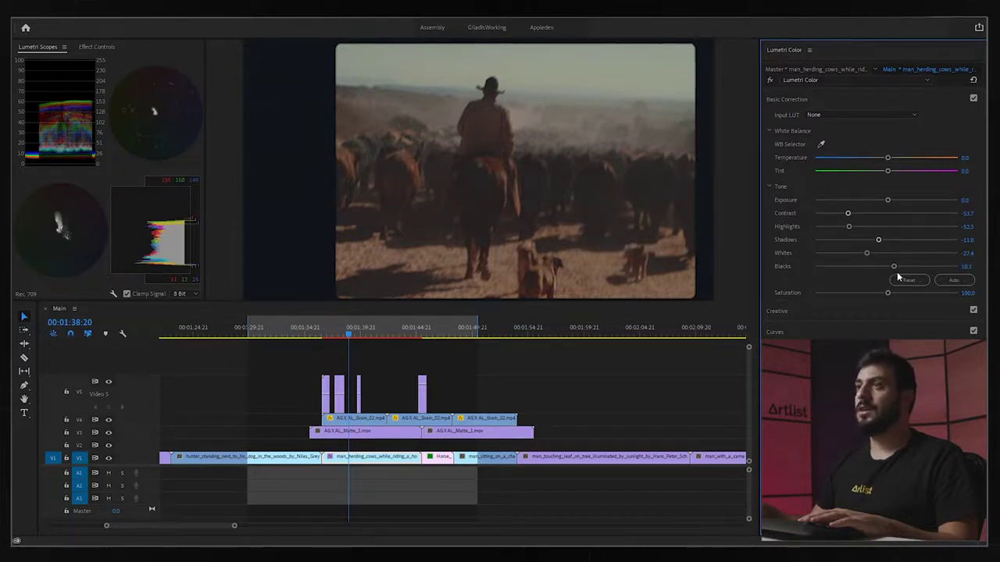
drag(887, 295, 884, 295)
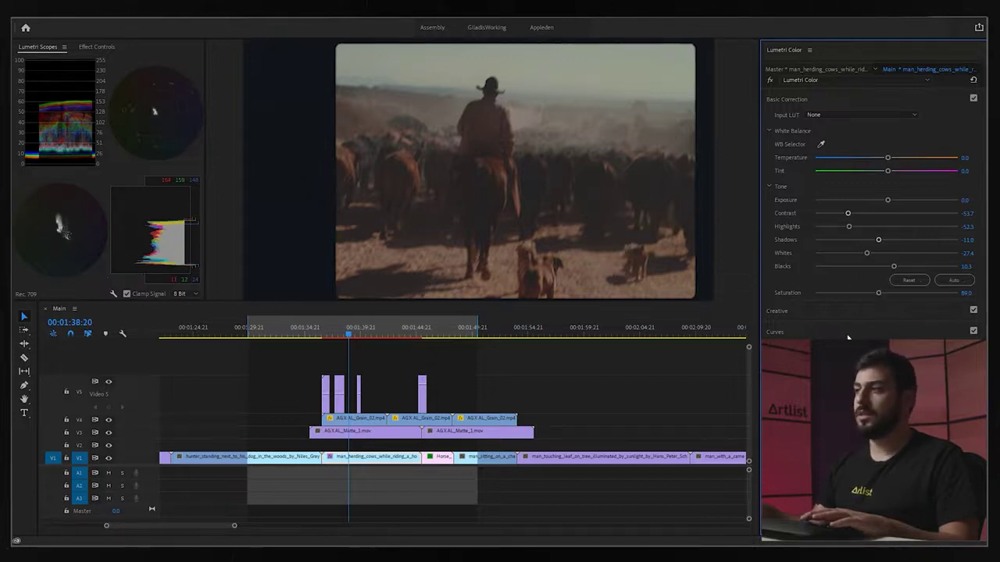
Adjust the shadow endpoint of the green channel in the cattle clip's RGB curves
click(781, 332)
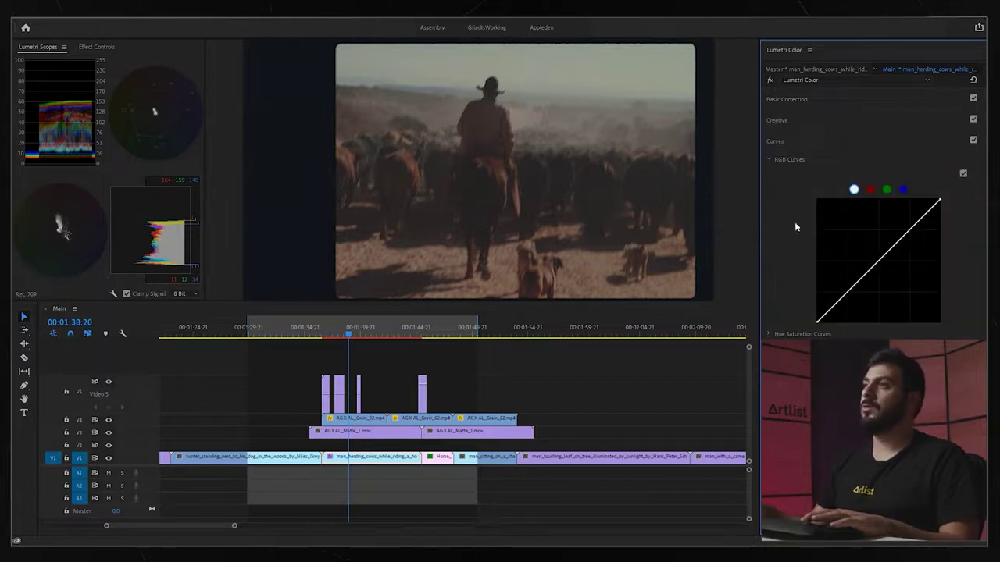
click(887, 189)
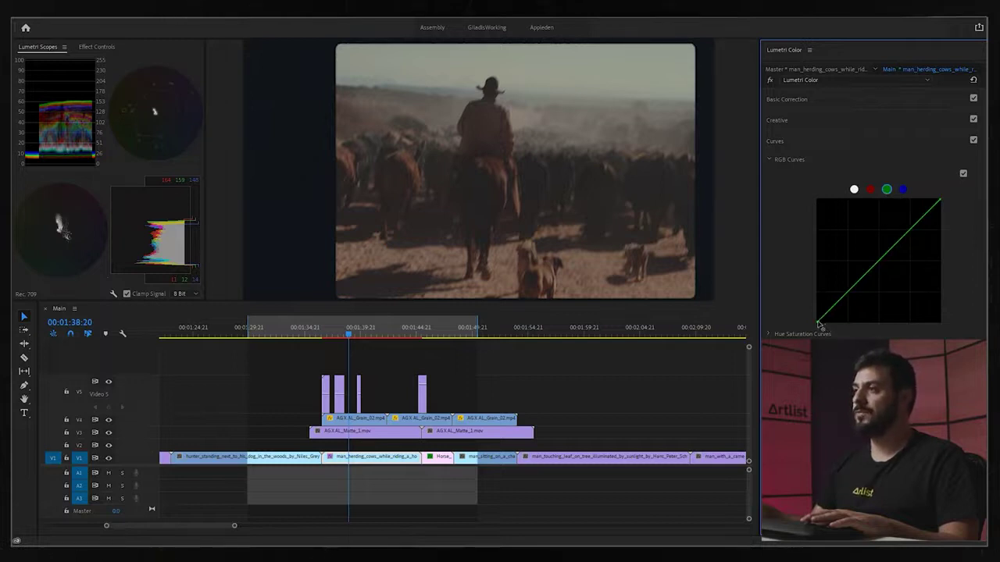
drag(818, 324, 817, 323)
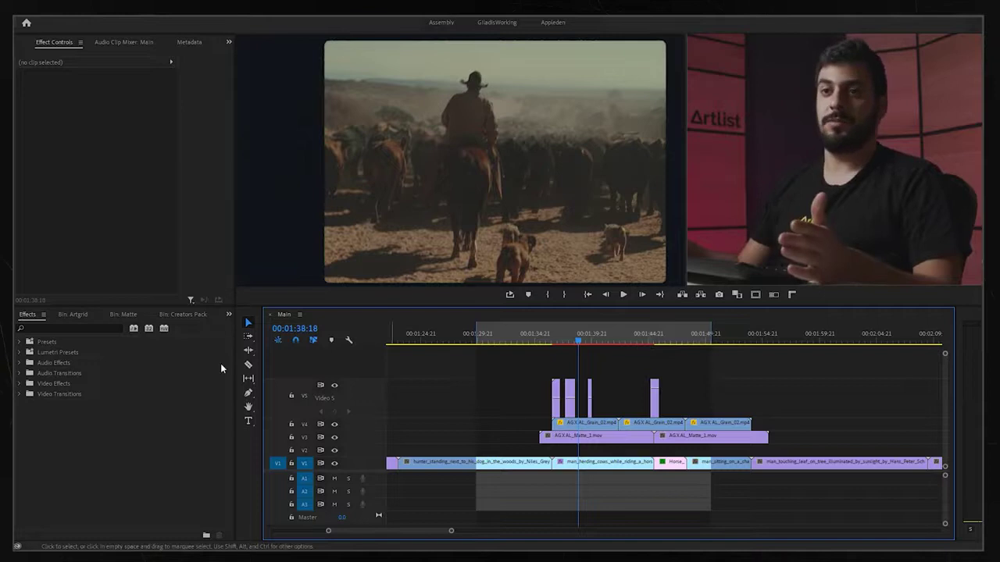
Search the effects for blur and apply Gaussian Blur to the cattle herding clip
click(94, 328)
text(blur)
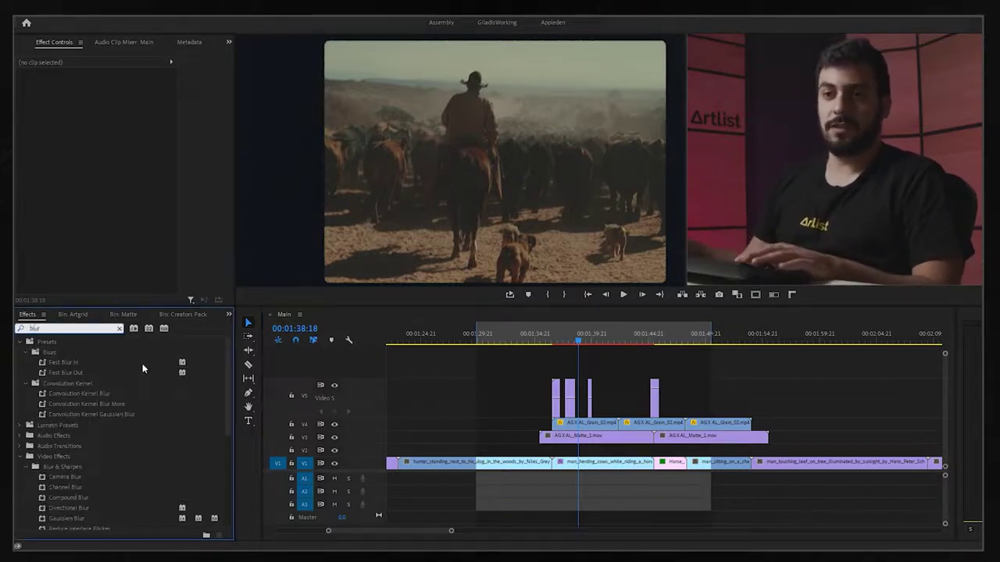
scroll(106, 412, down, 1)
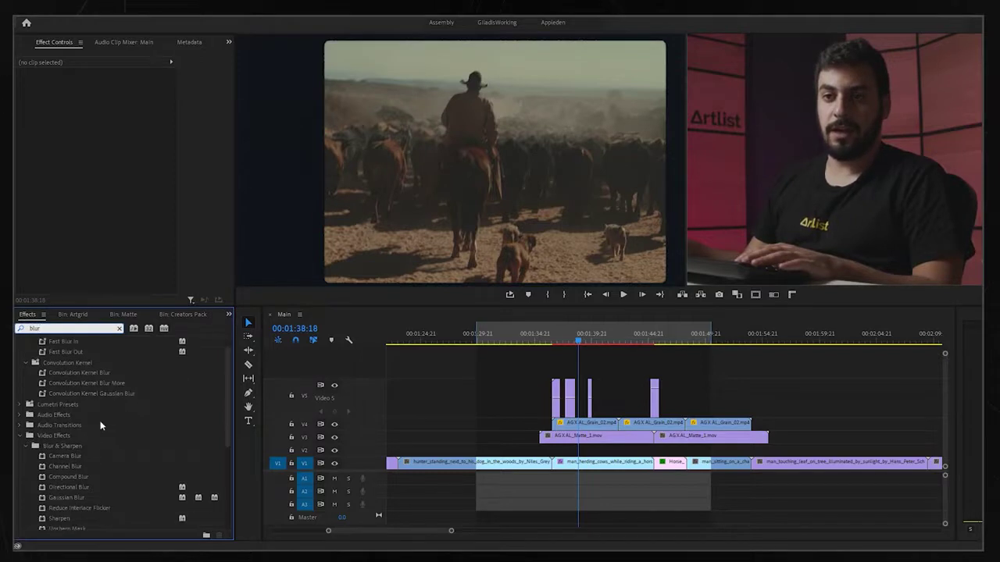
scroll(94, 469, down, 1)
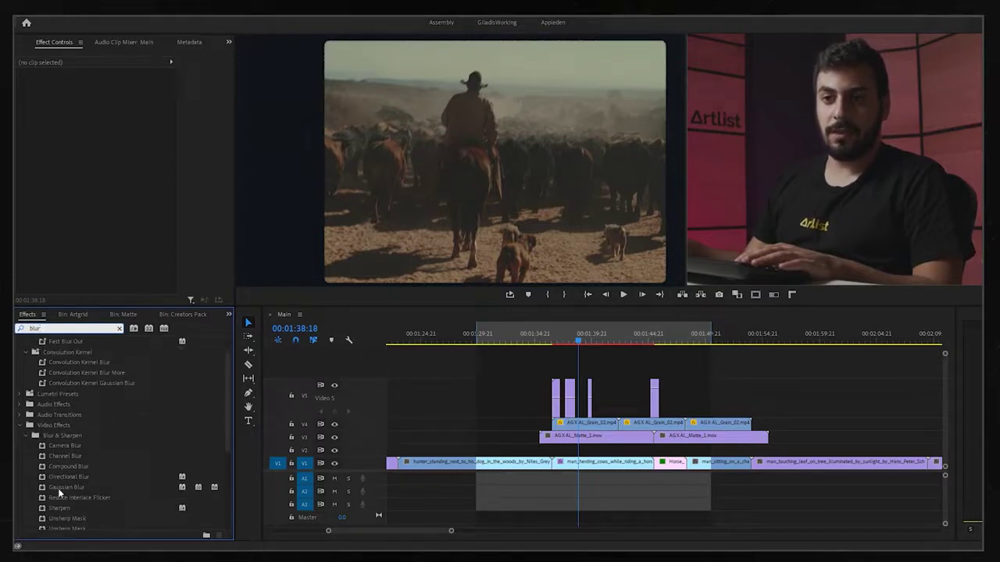
drag(58, 488, 618, 464)
Set the cattle clip's Gaussian Blur blurriness to 2
click(107, 244)
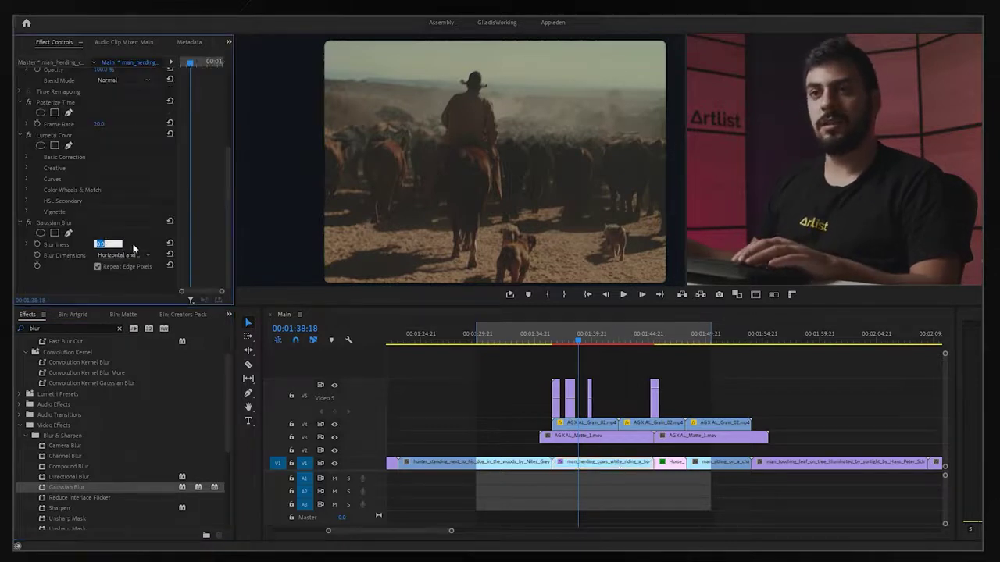
text(2)
key(Return)
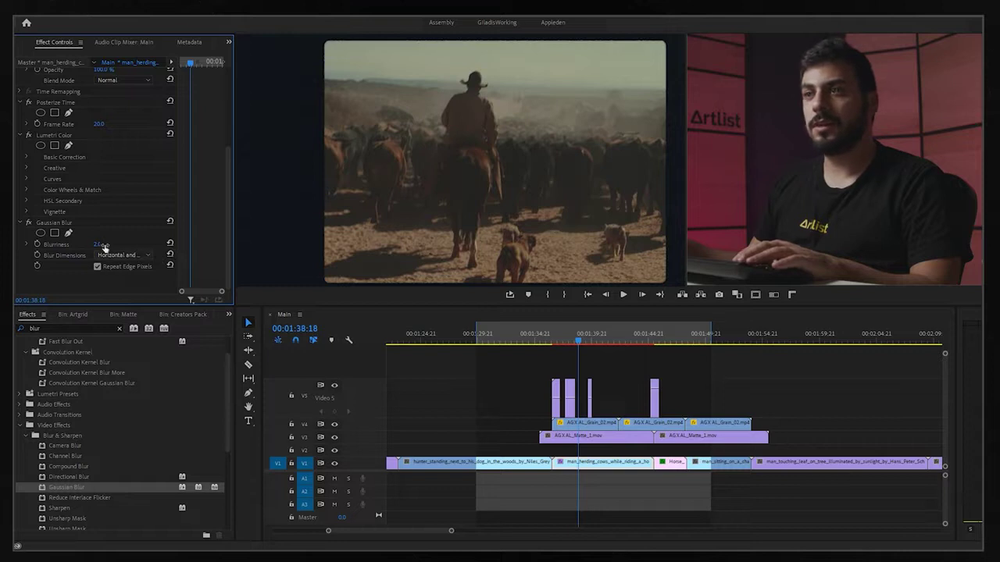
Set the cattle herding clip's Gaussian Blur blurriness to 5
click(104, 244)
text(5)
click(585, 344)
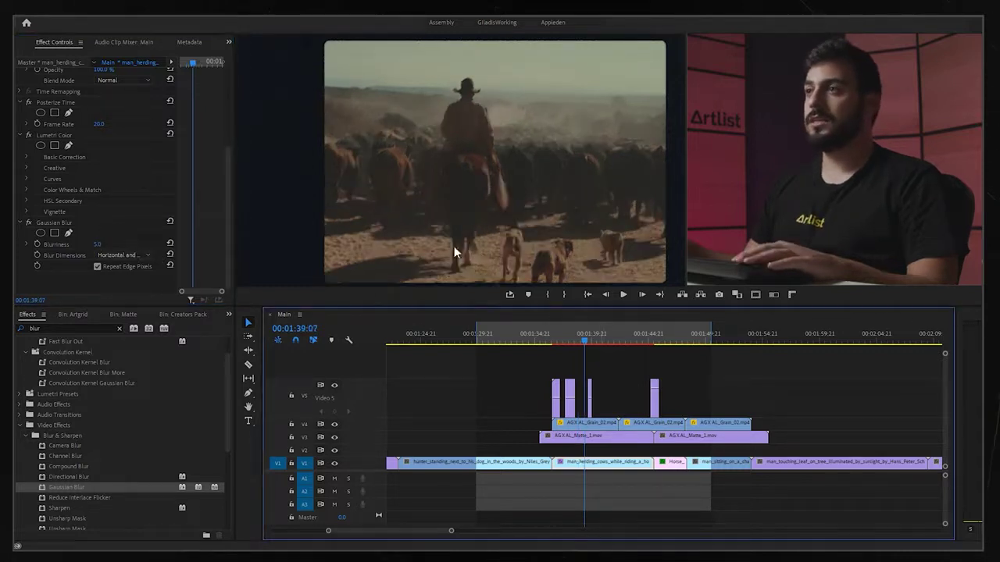
Compare the cattle clip with Gaussian Blur off and on at 150% preview magnification, and return the preview to fit
click(317, 295)
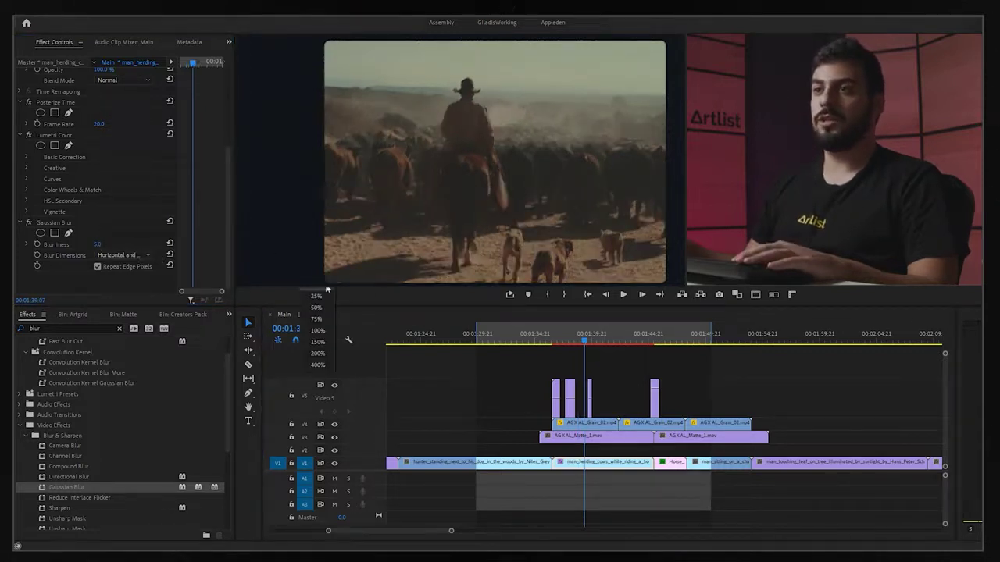
click(322, 342)
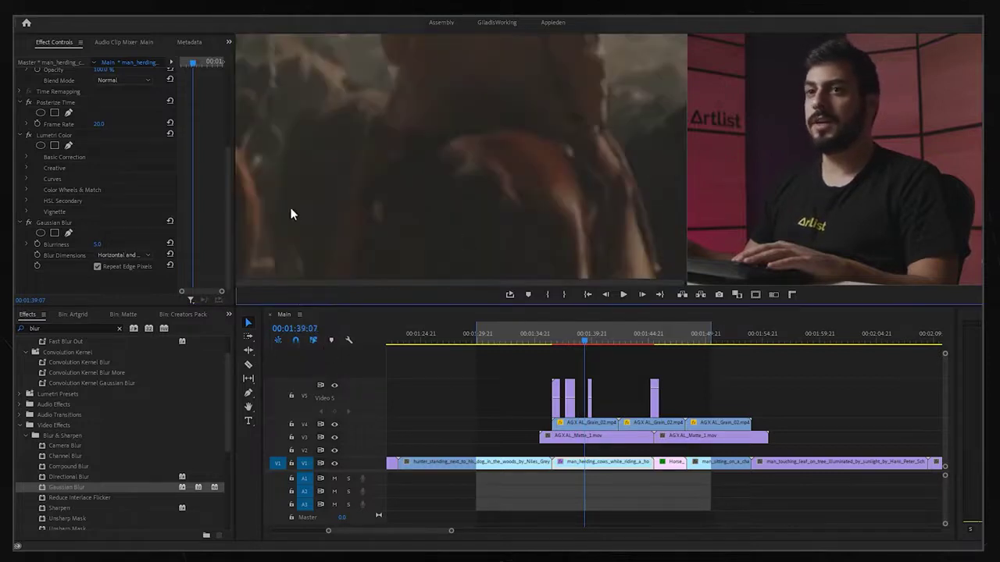
click(28, 224)
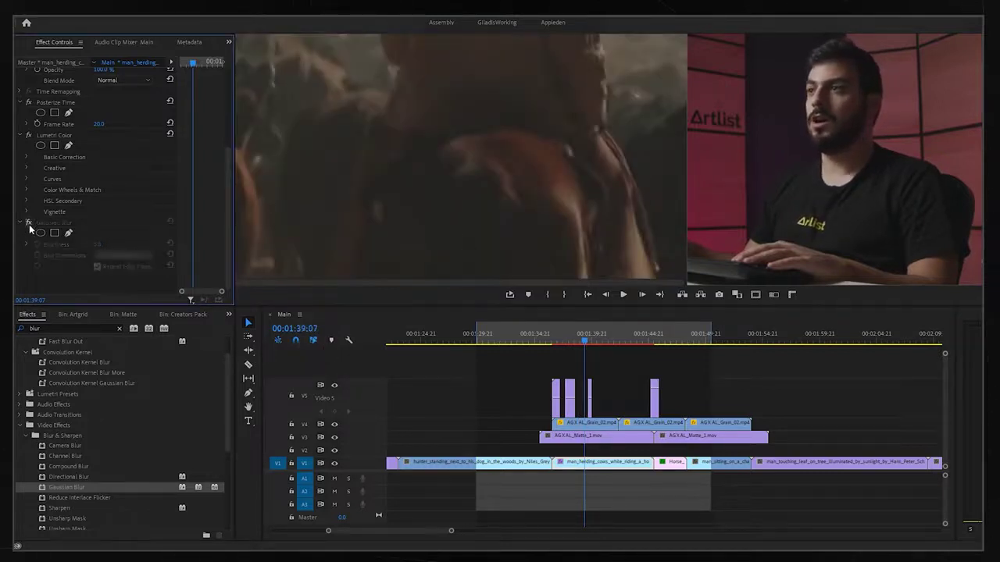
click(29, 224)
click(28, 224)
click(29, 224)
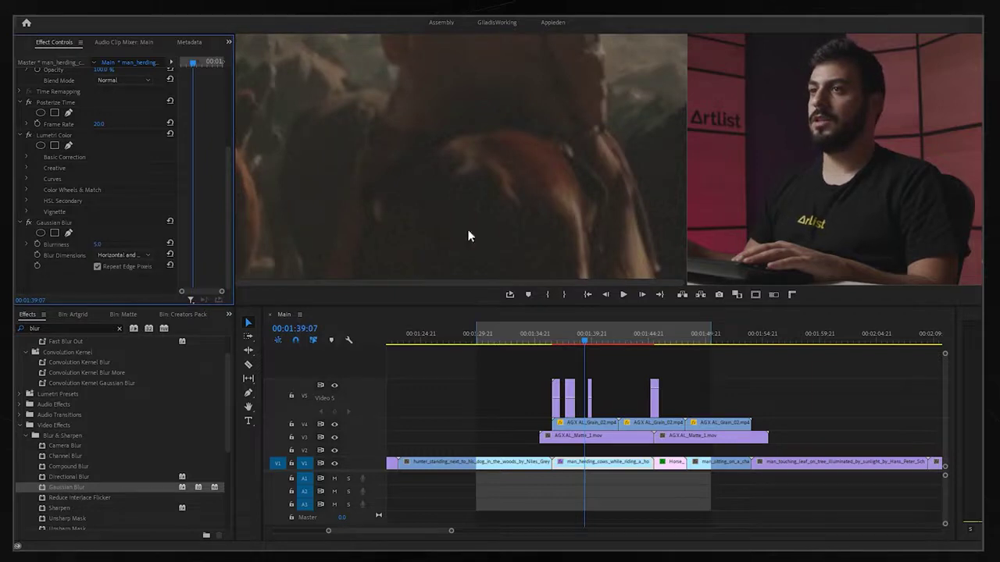
click(321, 343)
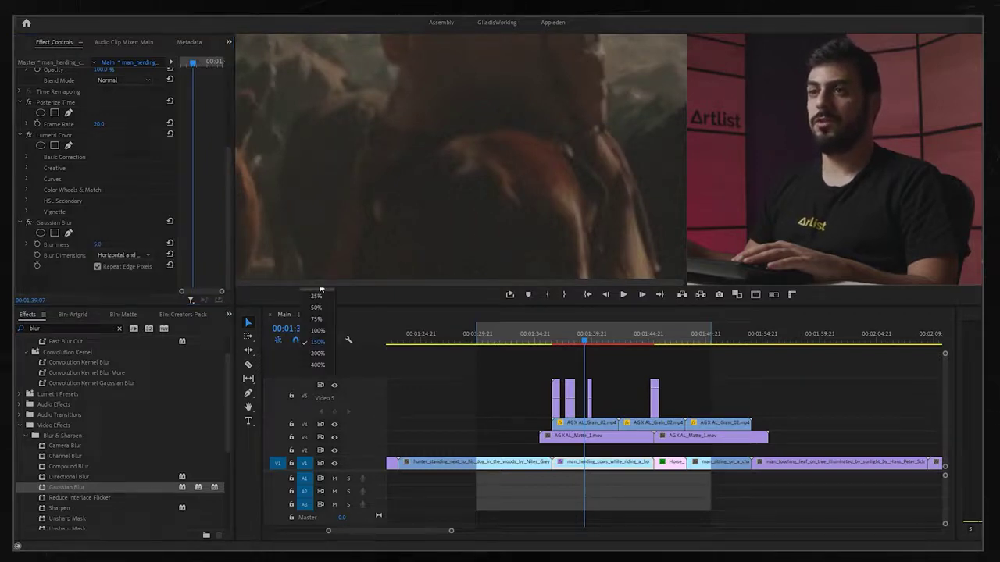
click(320, 289)
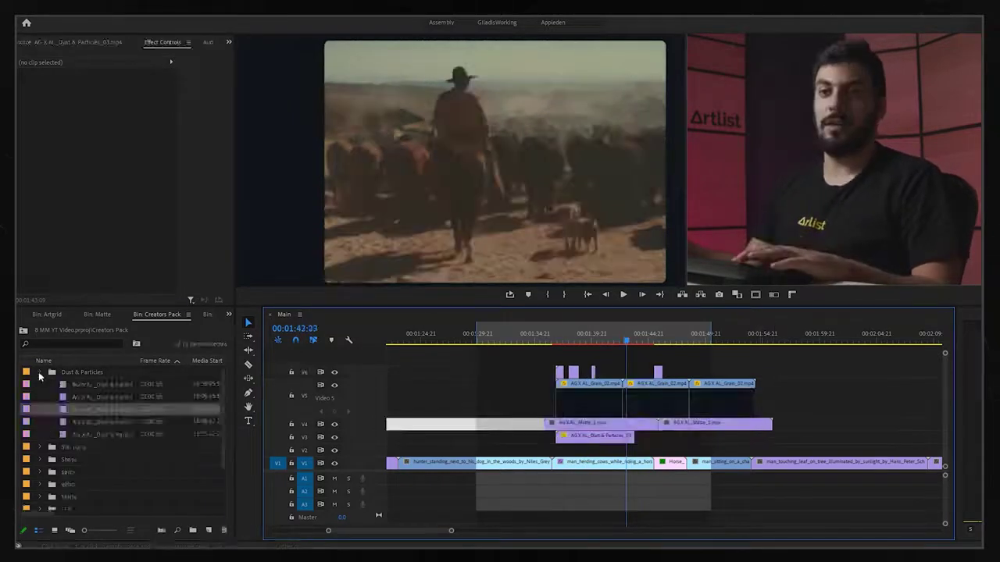
Place a short section of AG X AL_Flares_02.mp4 on V2 above the cattle clip with Screen blending, and play it back
click(39, 372)
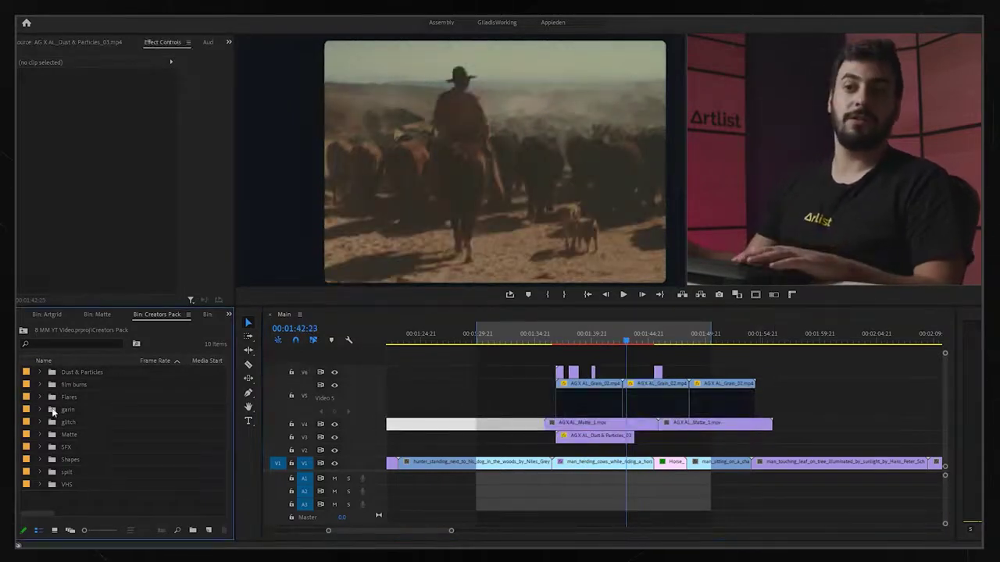
double_click(66, 412)
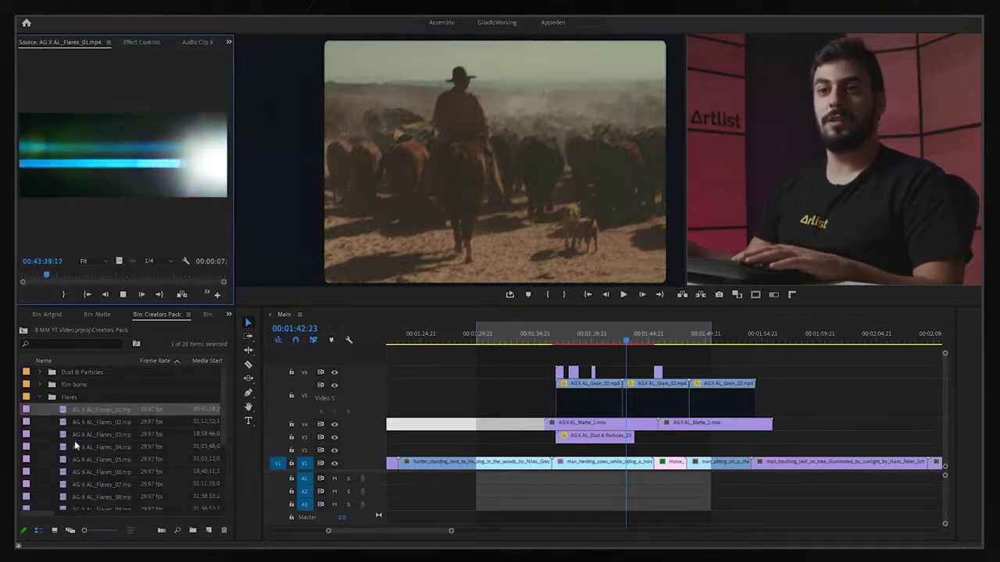
double_click(65, 423)
mouse_move(36, 277)
mouse_down()
mouse_move(139, 275)
mouse_move(49, 266)
mouse_up()
drag(119, 261, 610, 450)
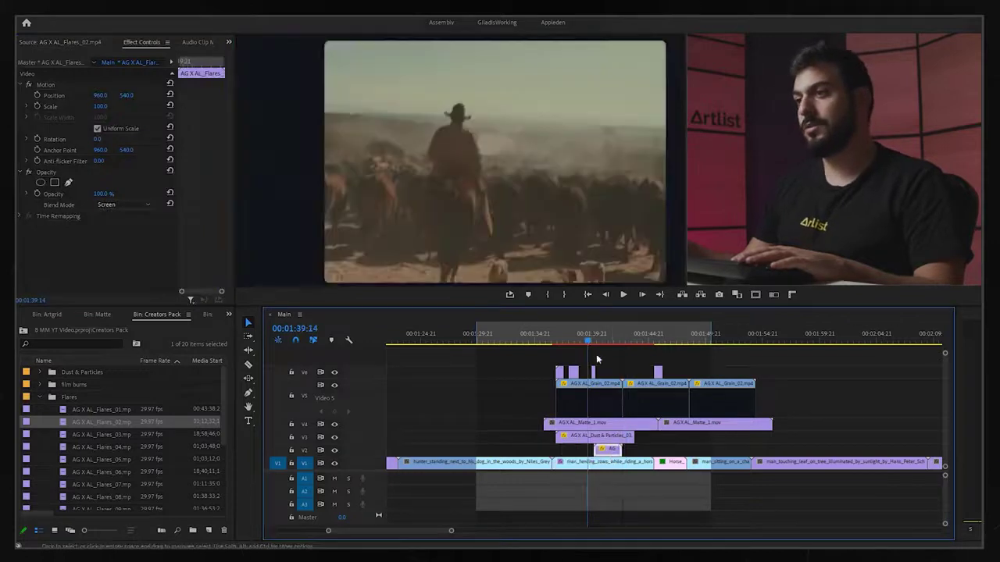
key(space)
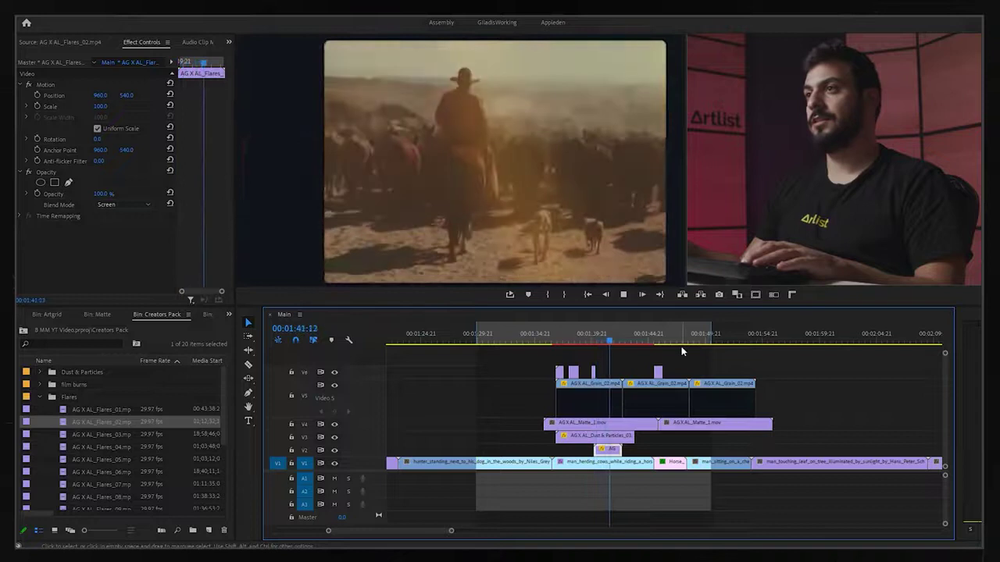
key(space)
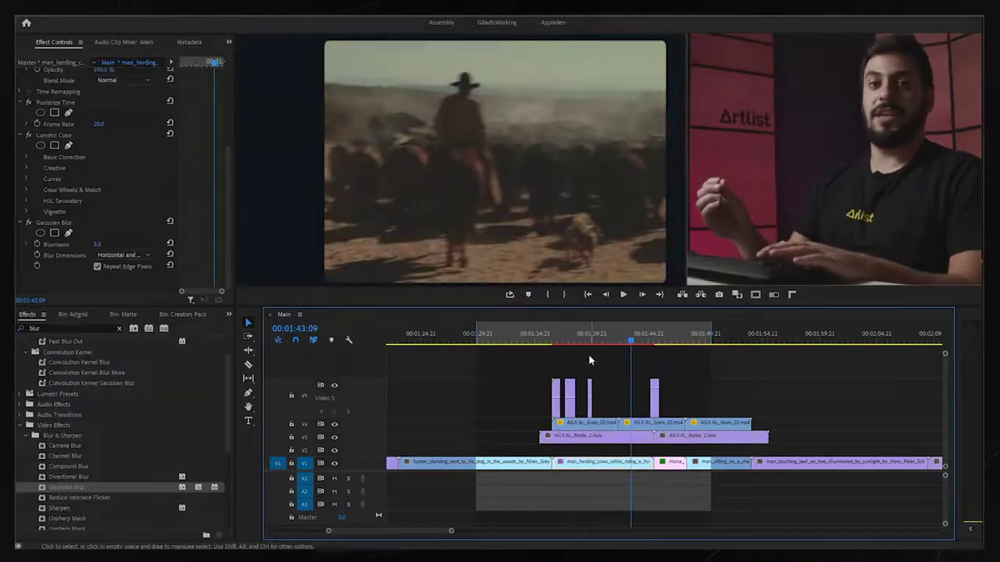